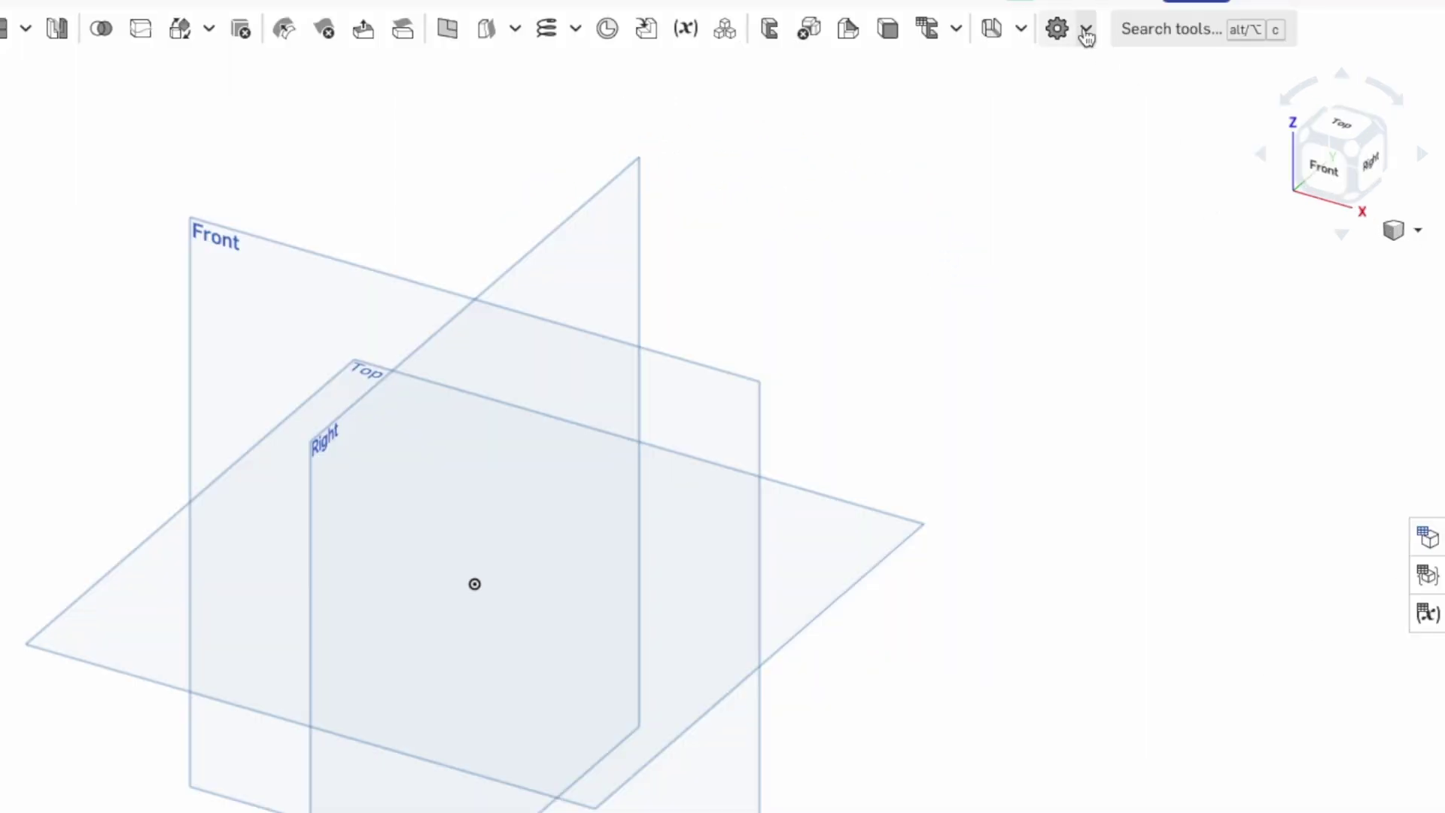
- Add the ThreadCreator custom feature from the linked PP_ThreadCreator Beta document to the toolbar
left_click(1086, 32)
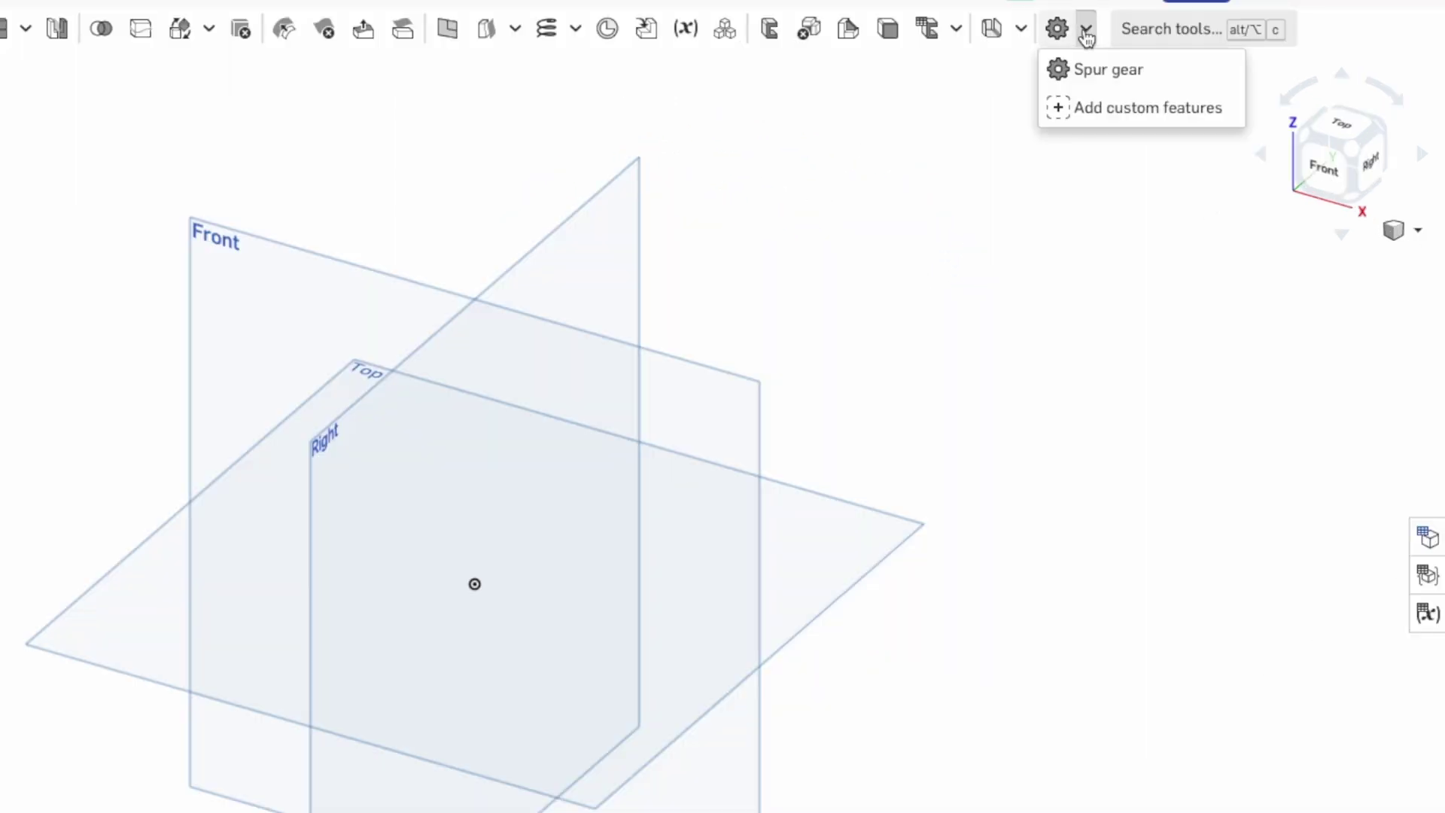
left_click(1113, 110)
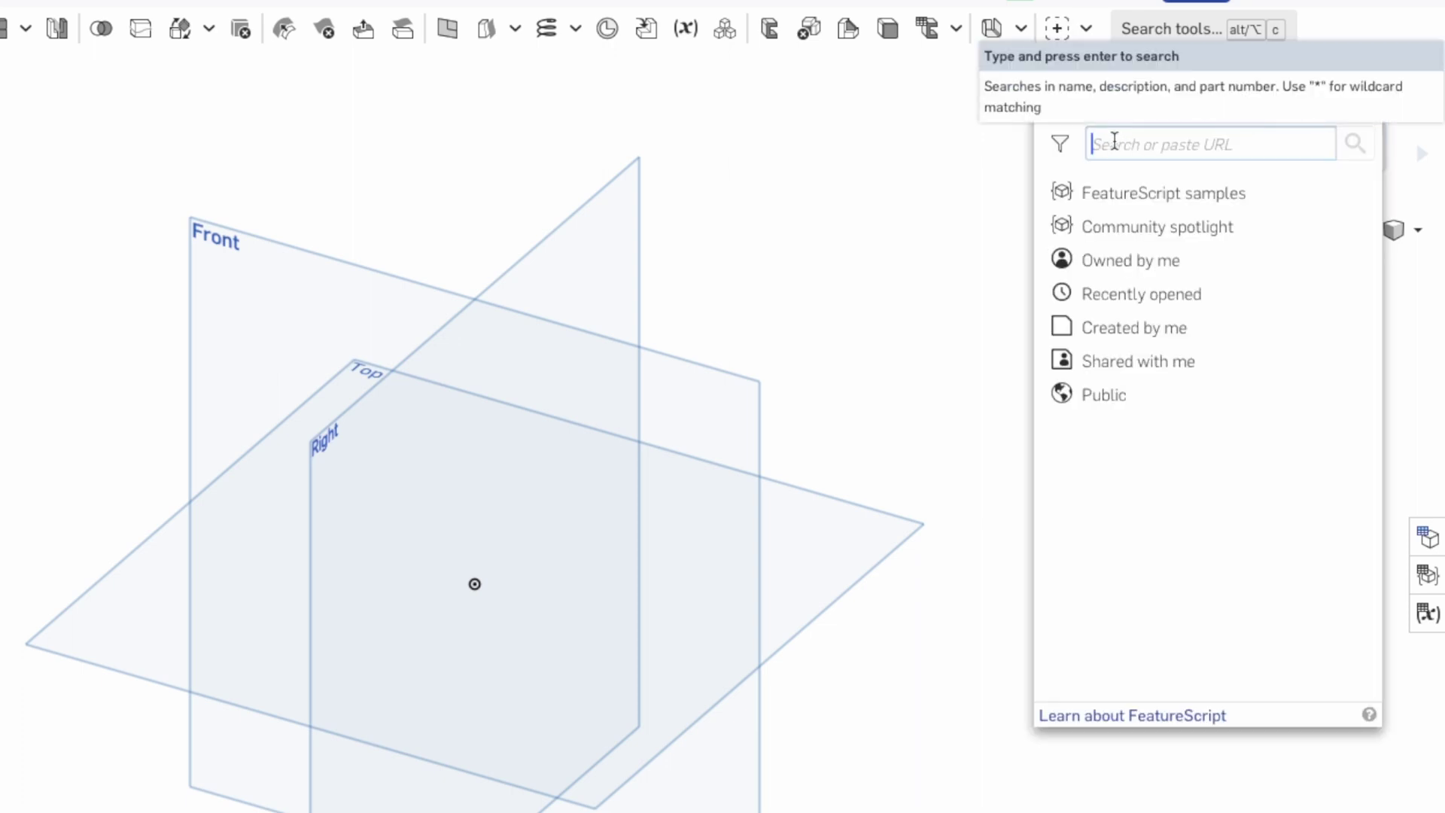
key("ctrl+v")
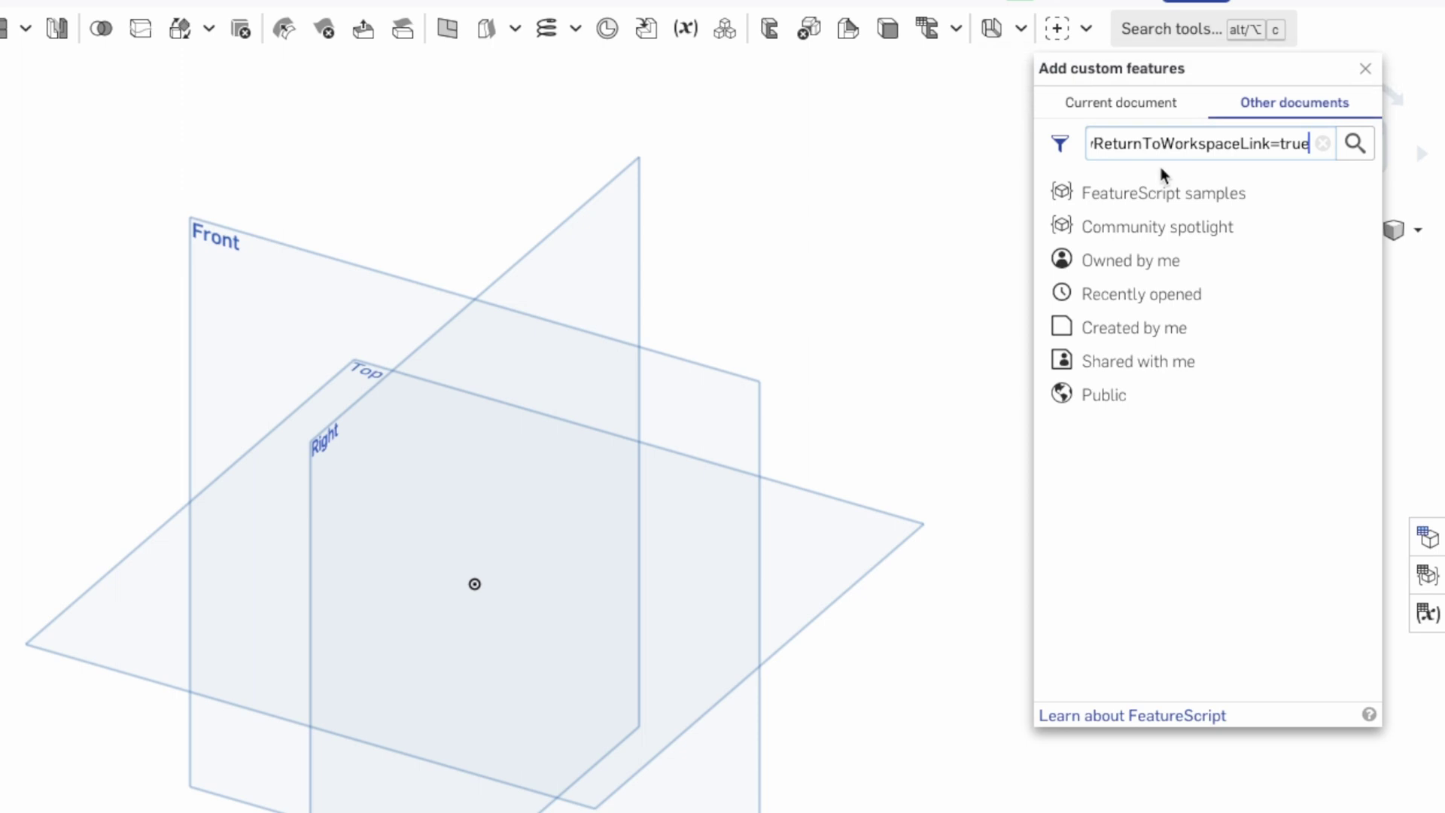
left_click(1355, 144)
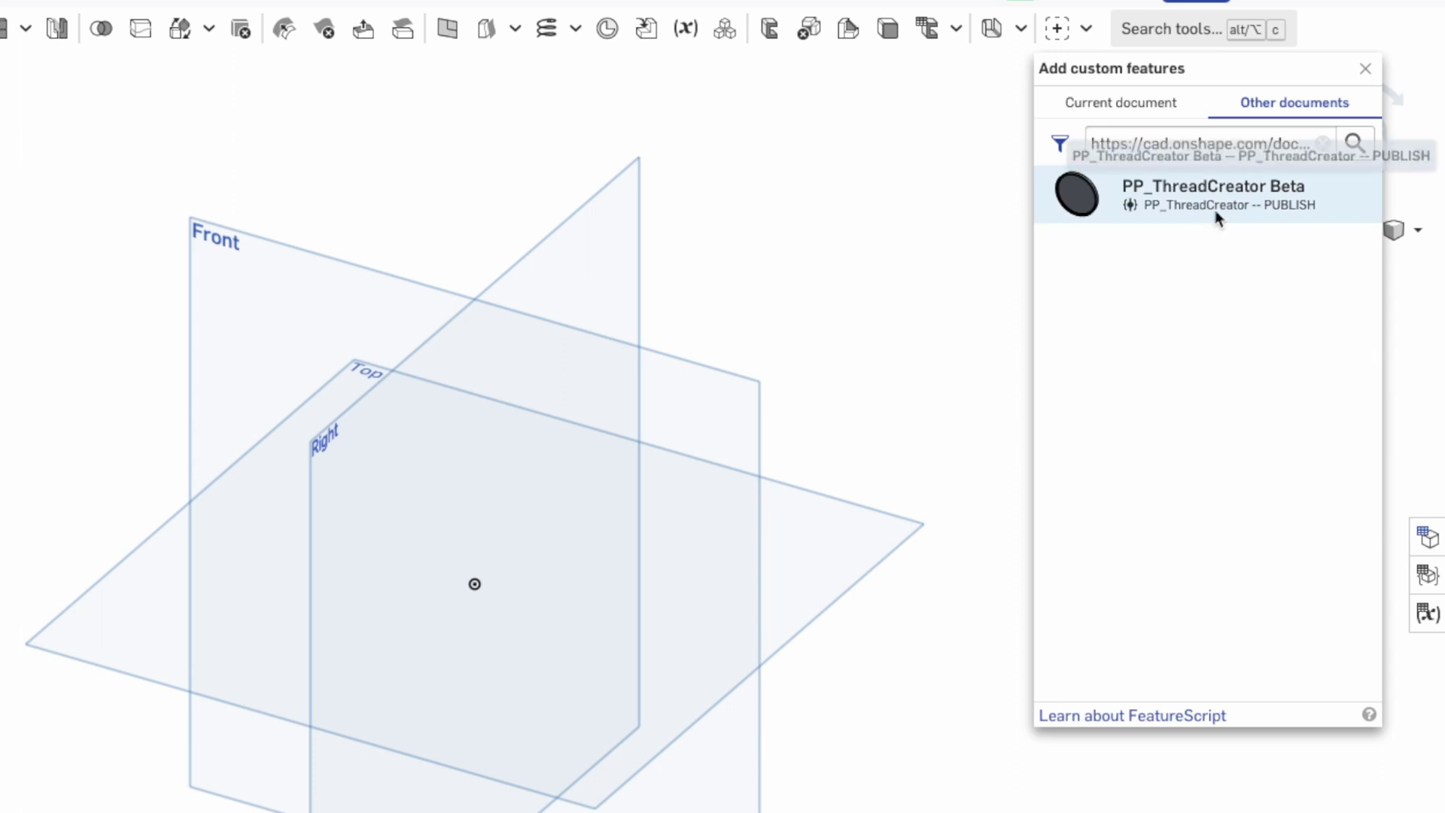
left_click(1217, 214)
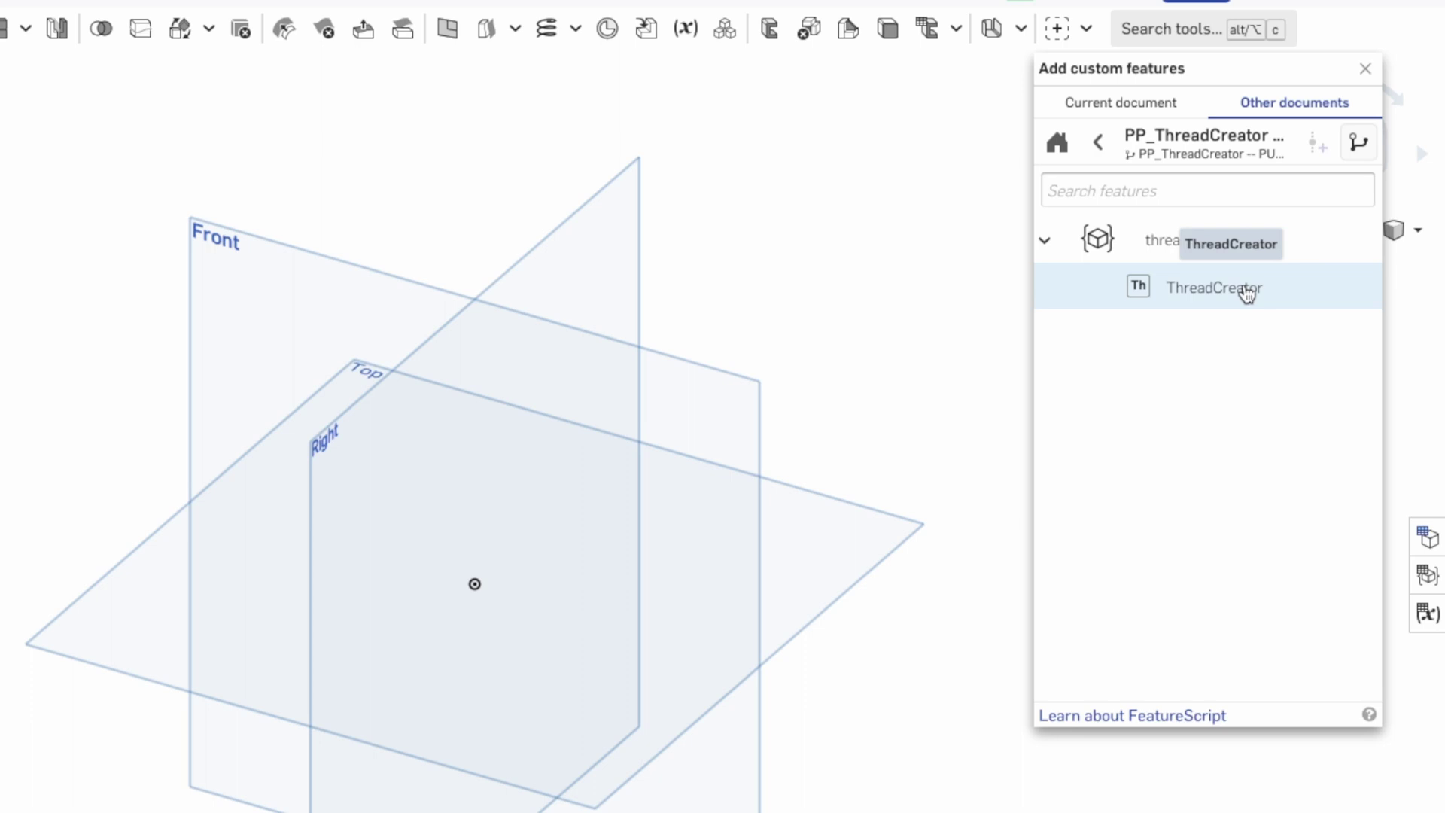
left_click(1247, 293)
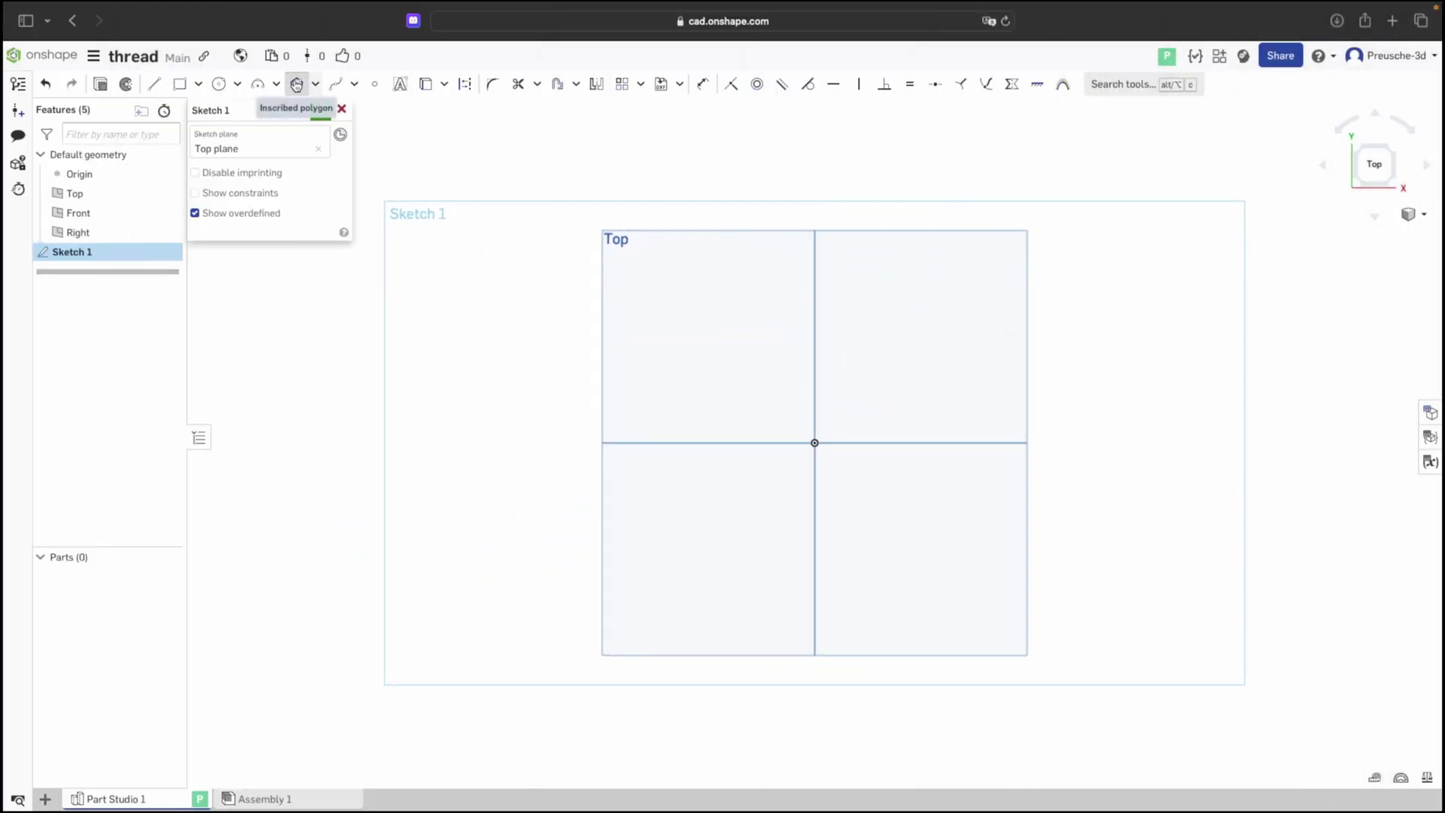
- Draw an inscribed hexagon at the origin and dimension it 15 across flats
left_click(297, 84)
left_click(818, 445)
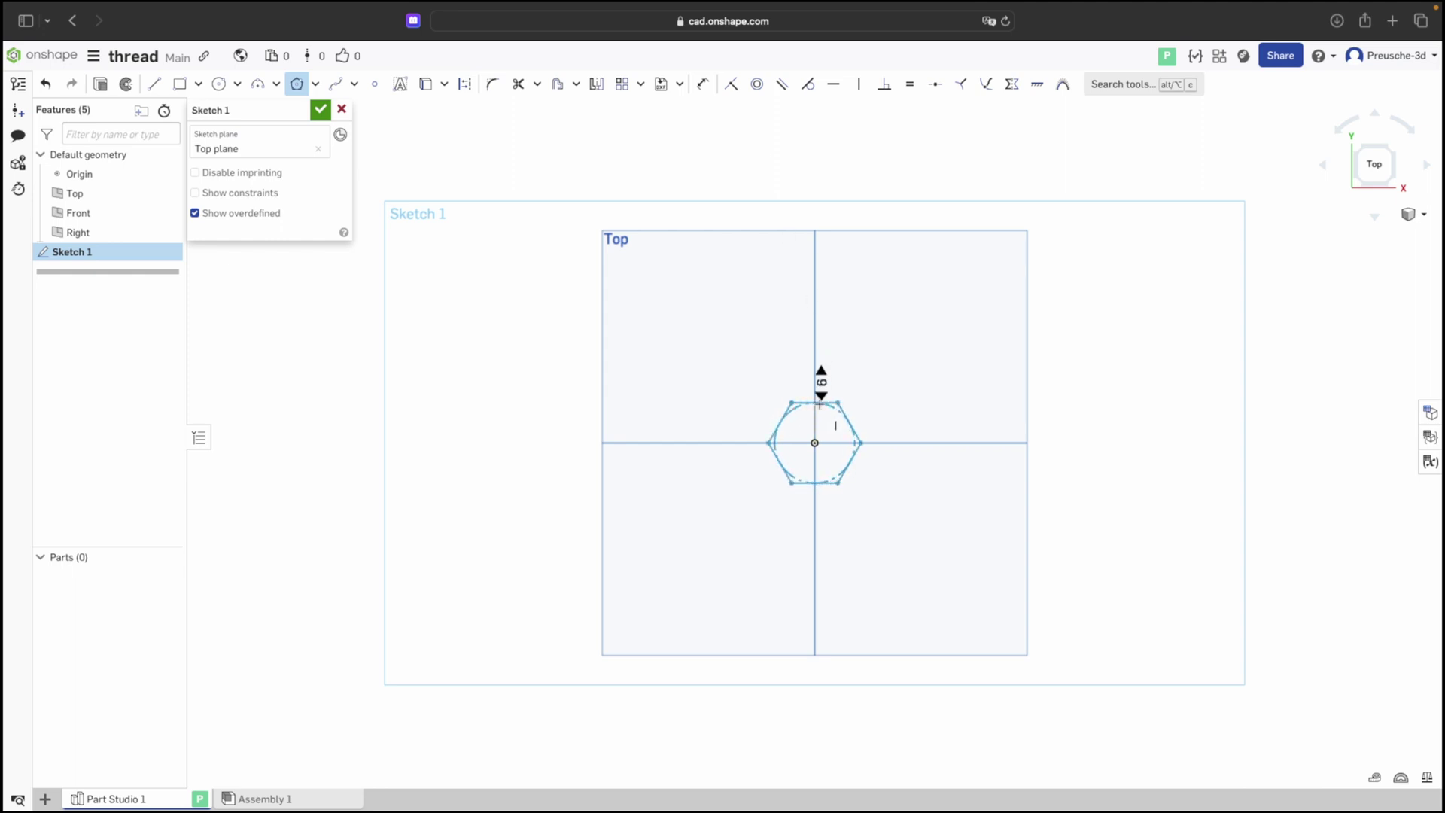
left_click(818, 403)
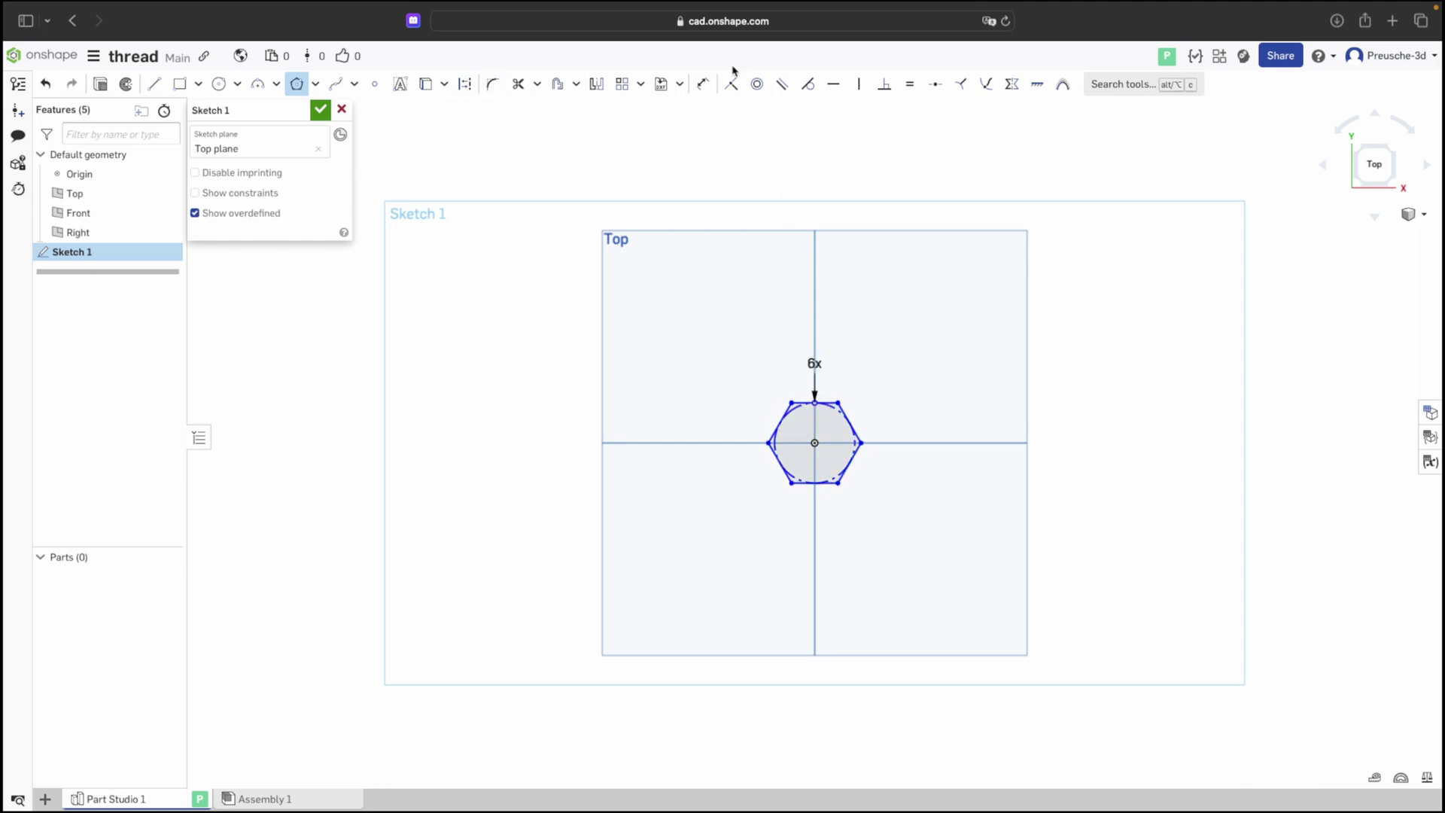
left_click(702, 83)
scroll(881, 399, "up", 2)
left_click(824, 500)
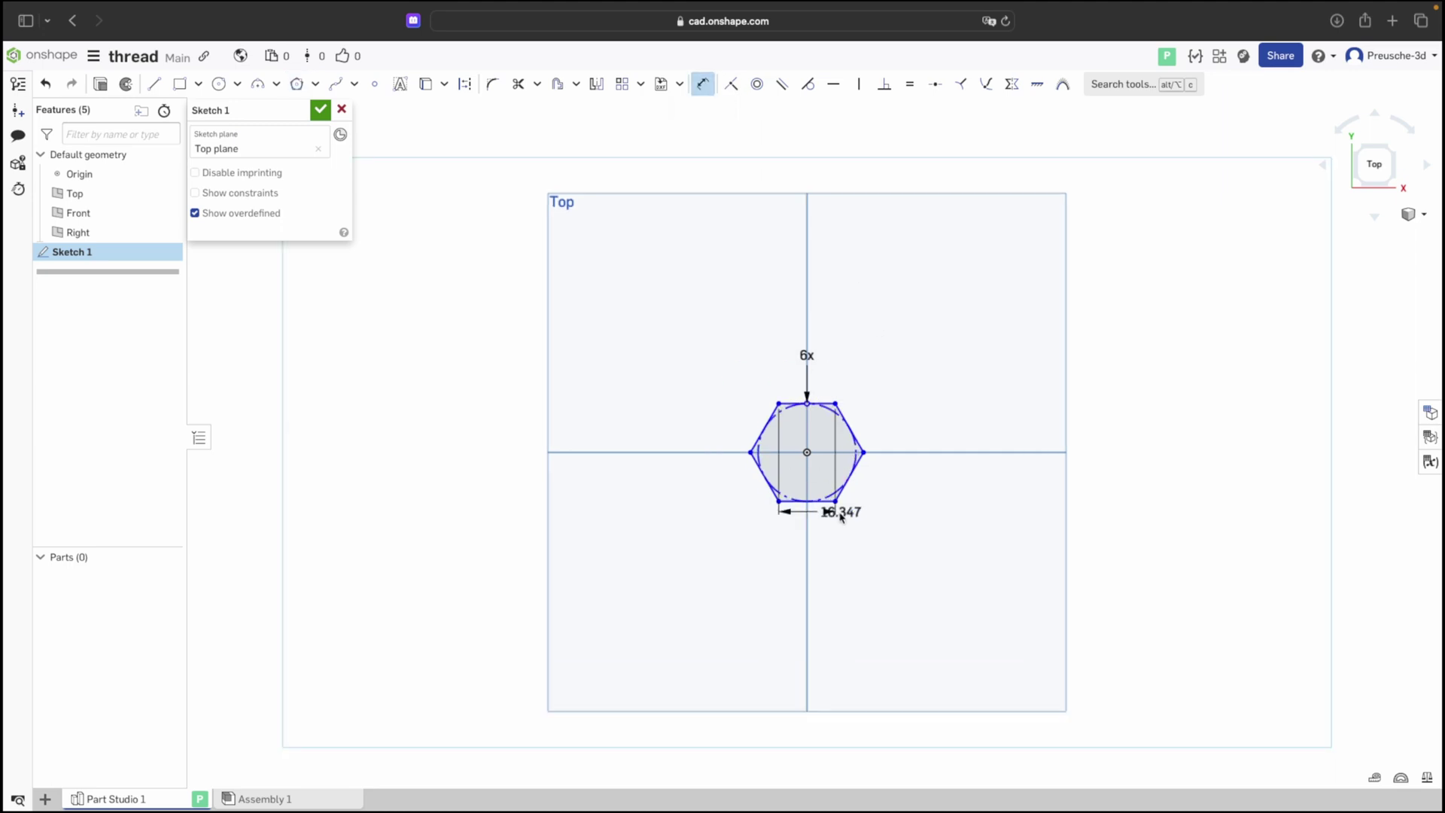
left_click(820, 403)
left_click(913, 454)
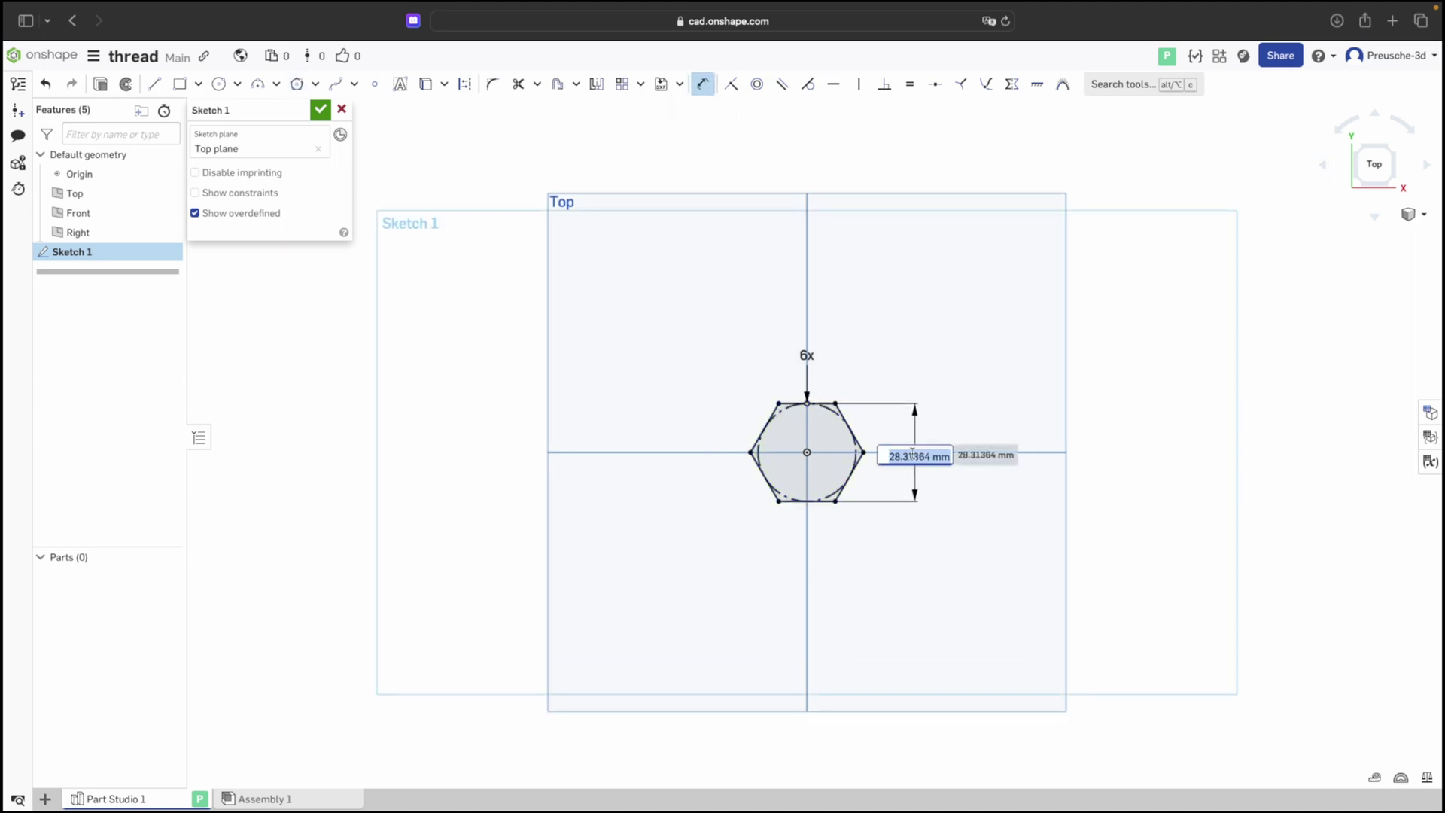
type("15")
key("Return")
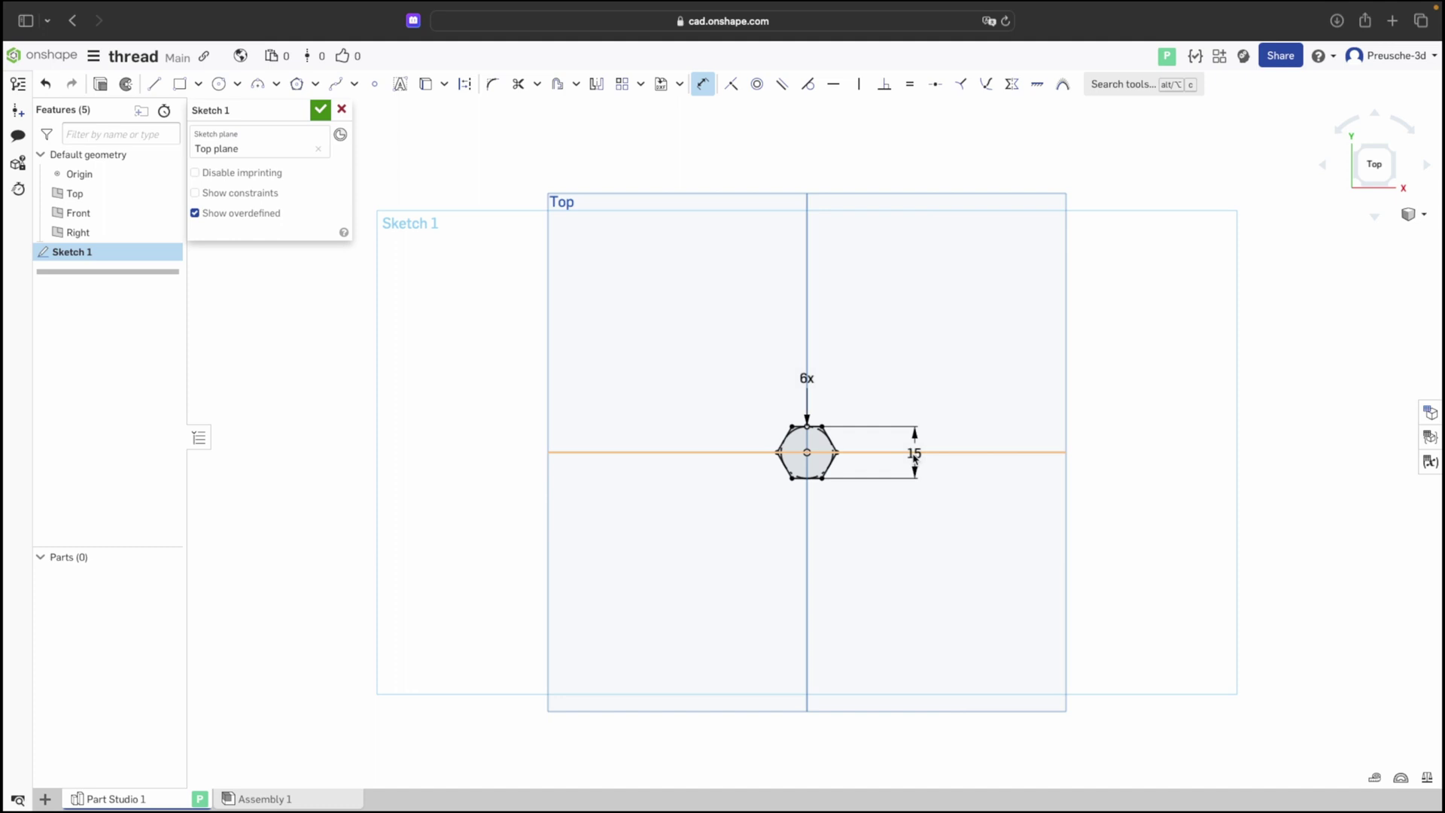
- Add a Ø6 centre-point circle at the origin
scroll(893, 445, "up", 1)
scroll(891, 442, "up", 1)
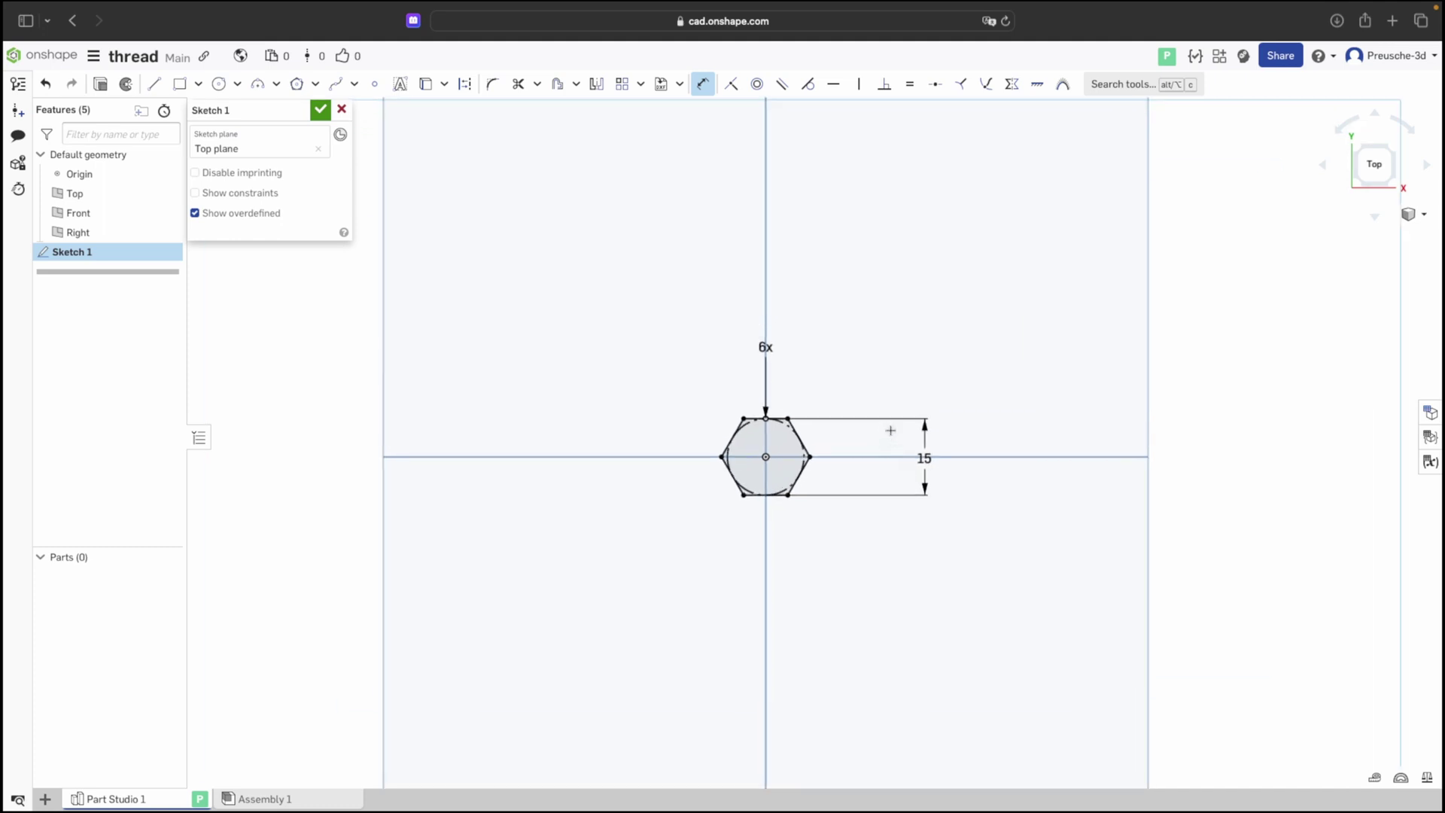
left_click(220, 90)
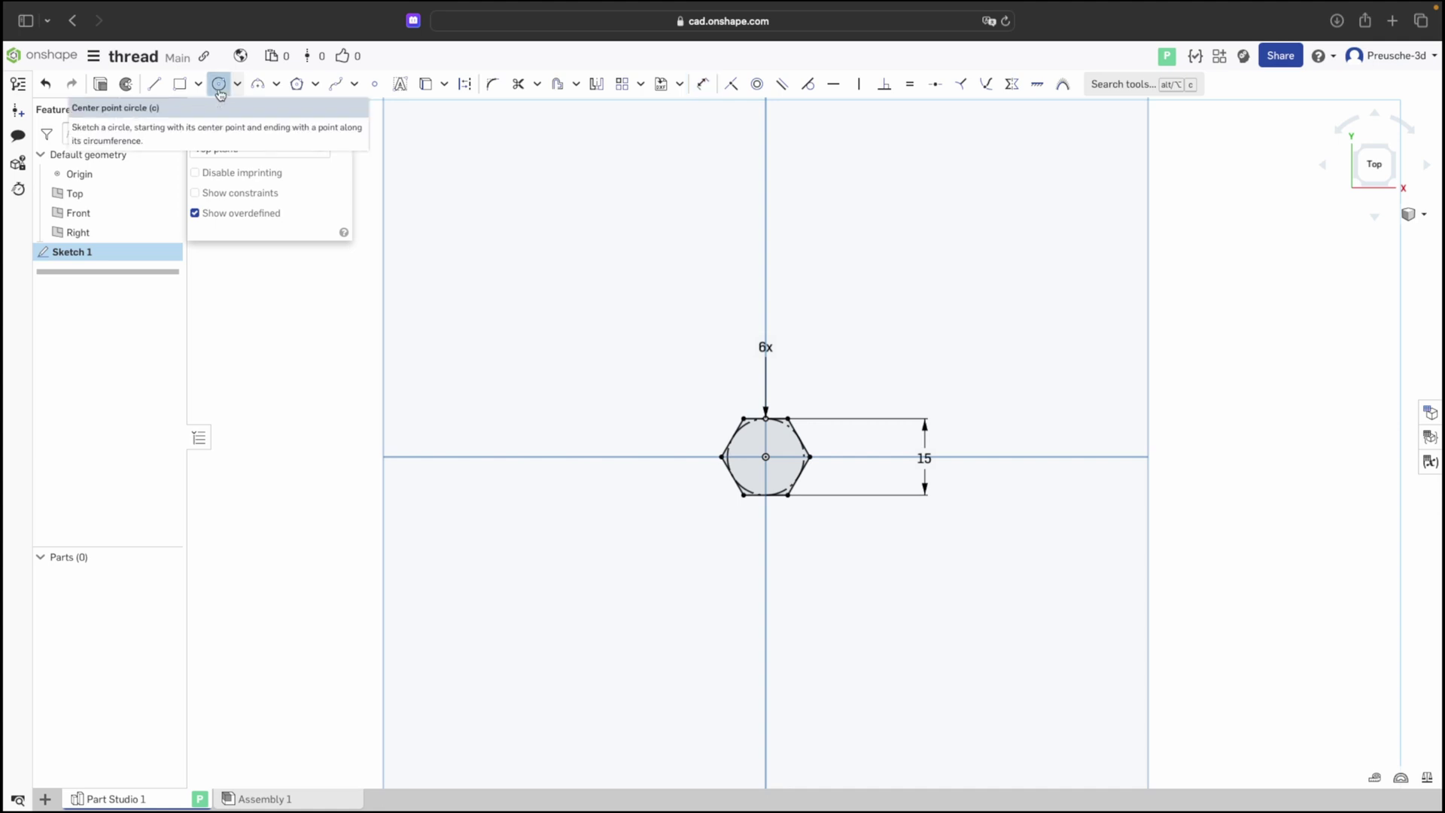
left_click(765, 456)
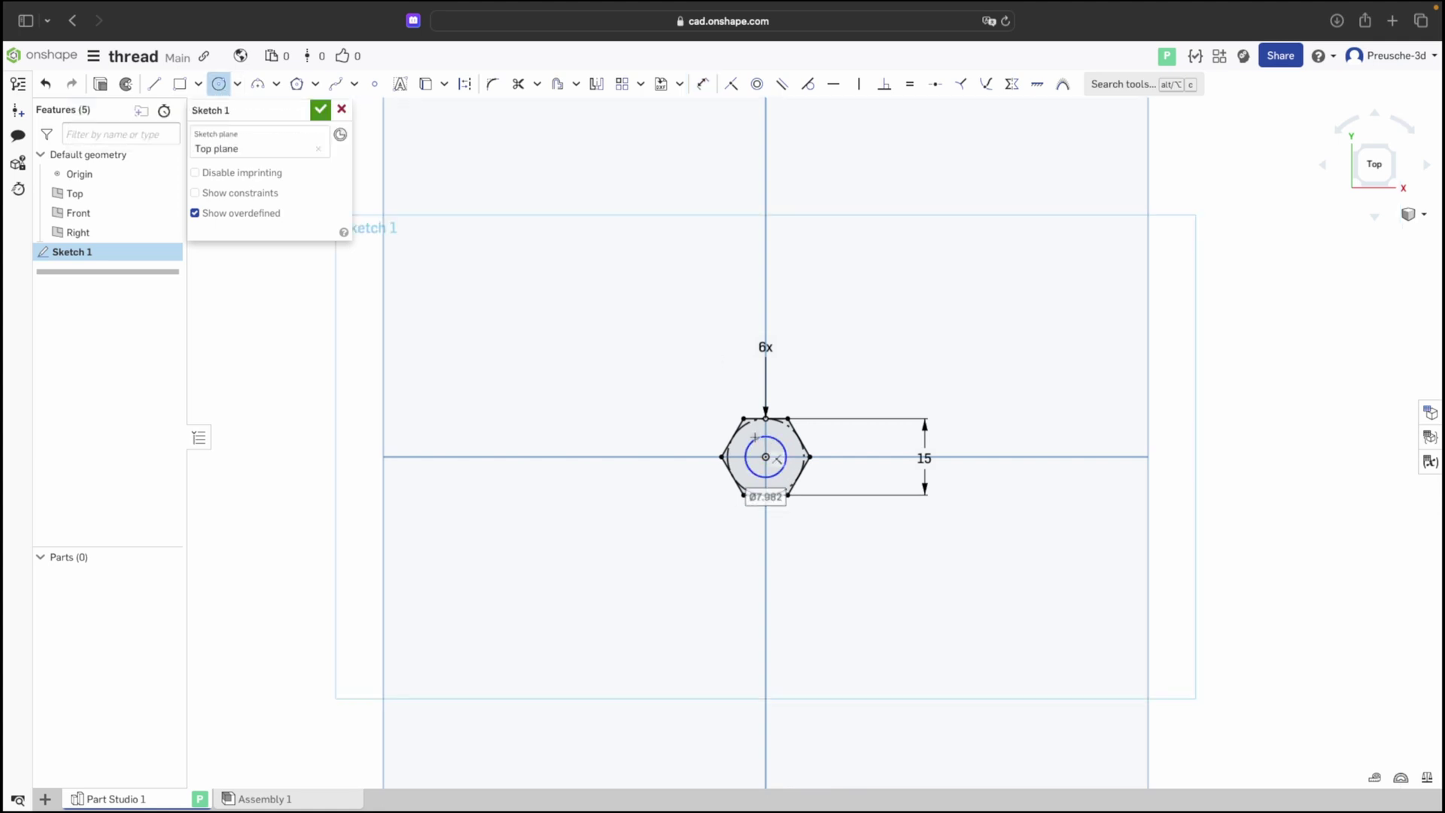
type("6")
key("Return")
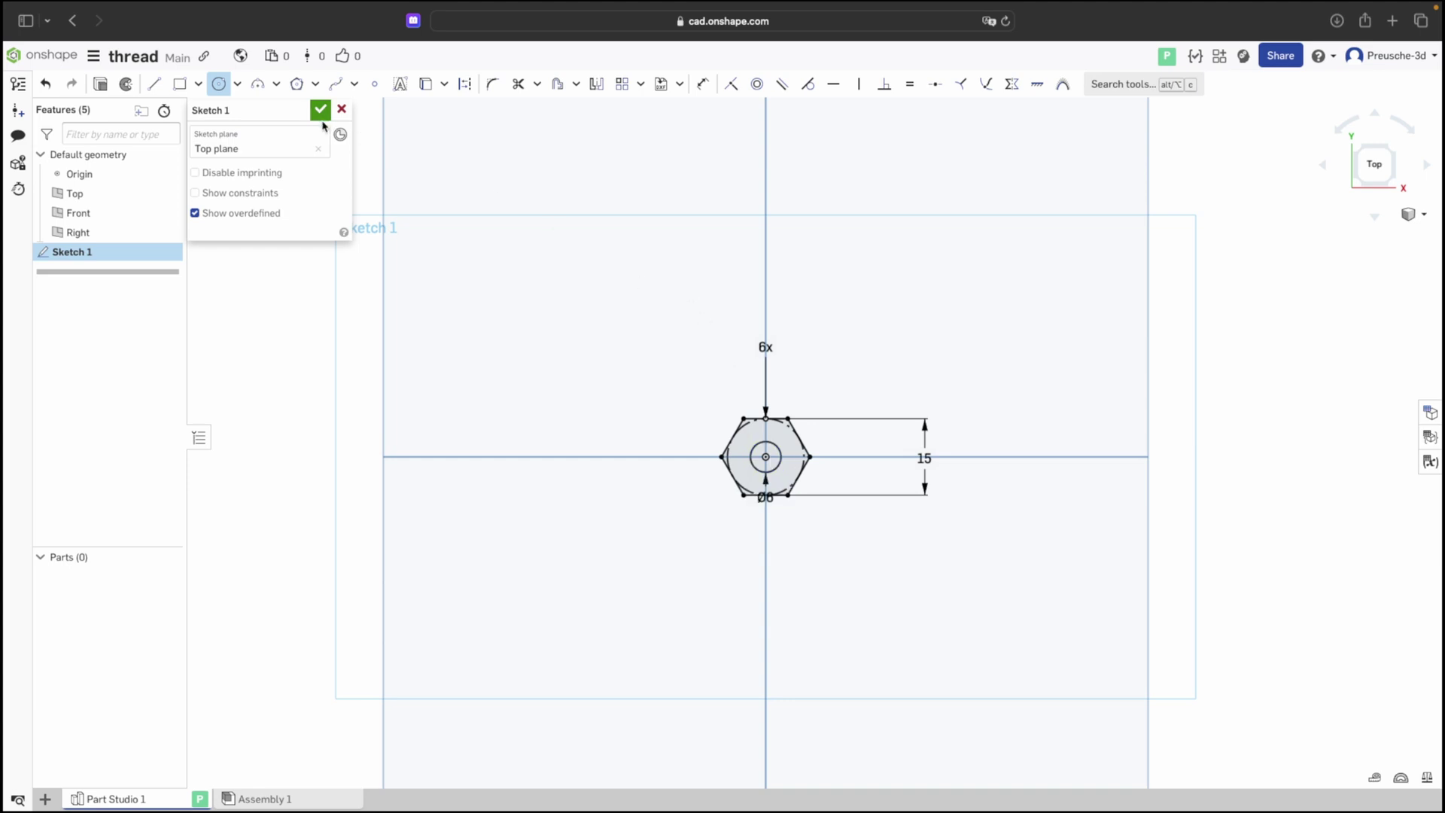
- Extrude the hexagon and circle regions 5 mm, flipped, to form the hex head
key("shift+e")
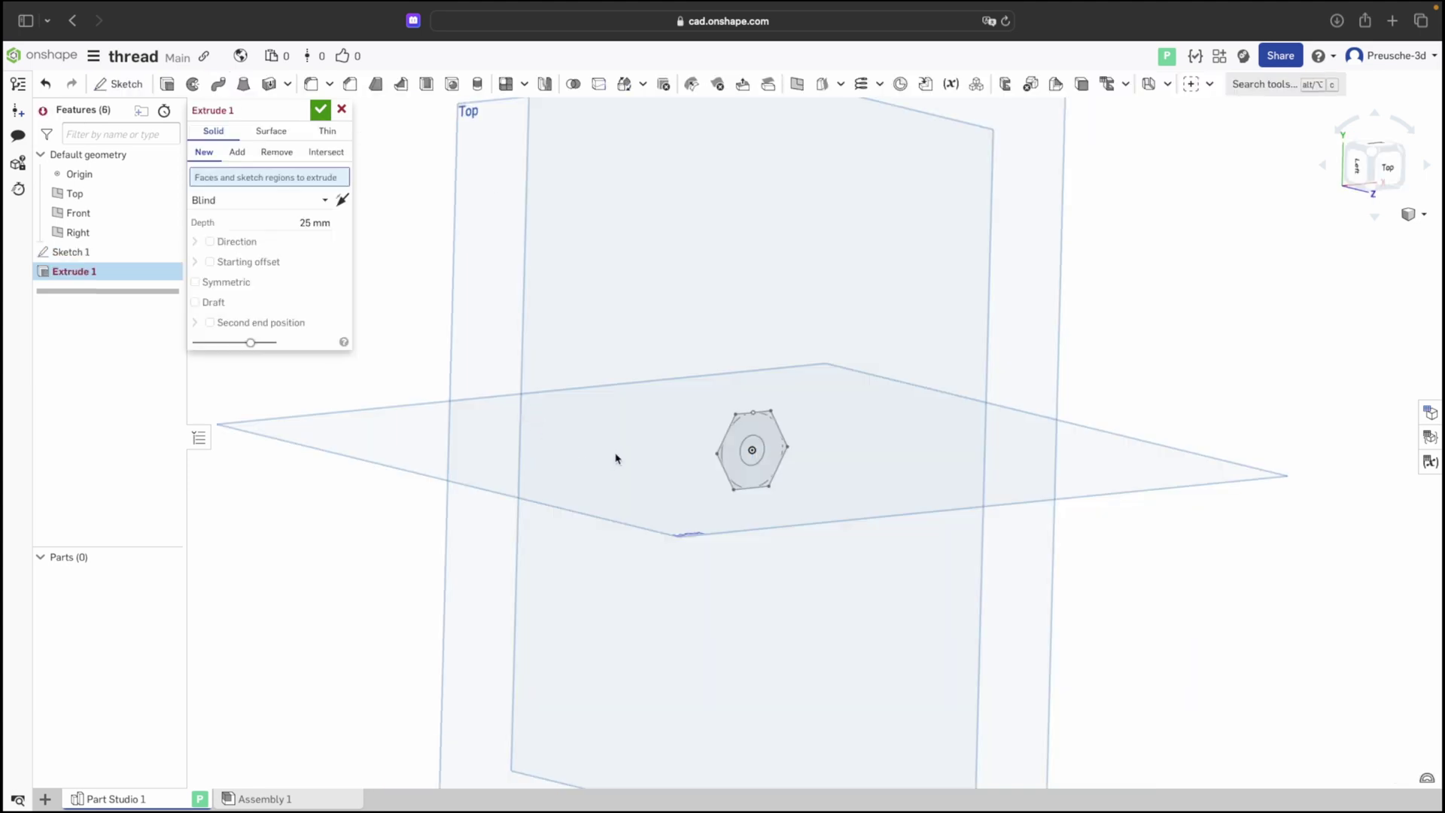
left_click(742, 438)
left_click(752, 454)
left_click(341, 231)
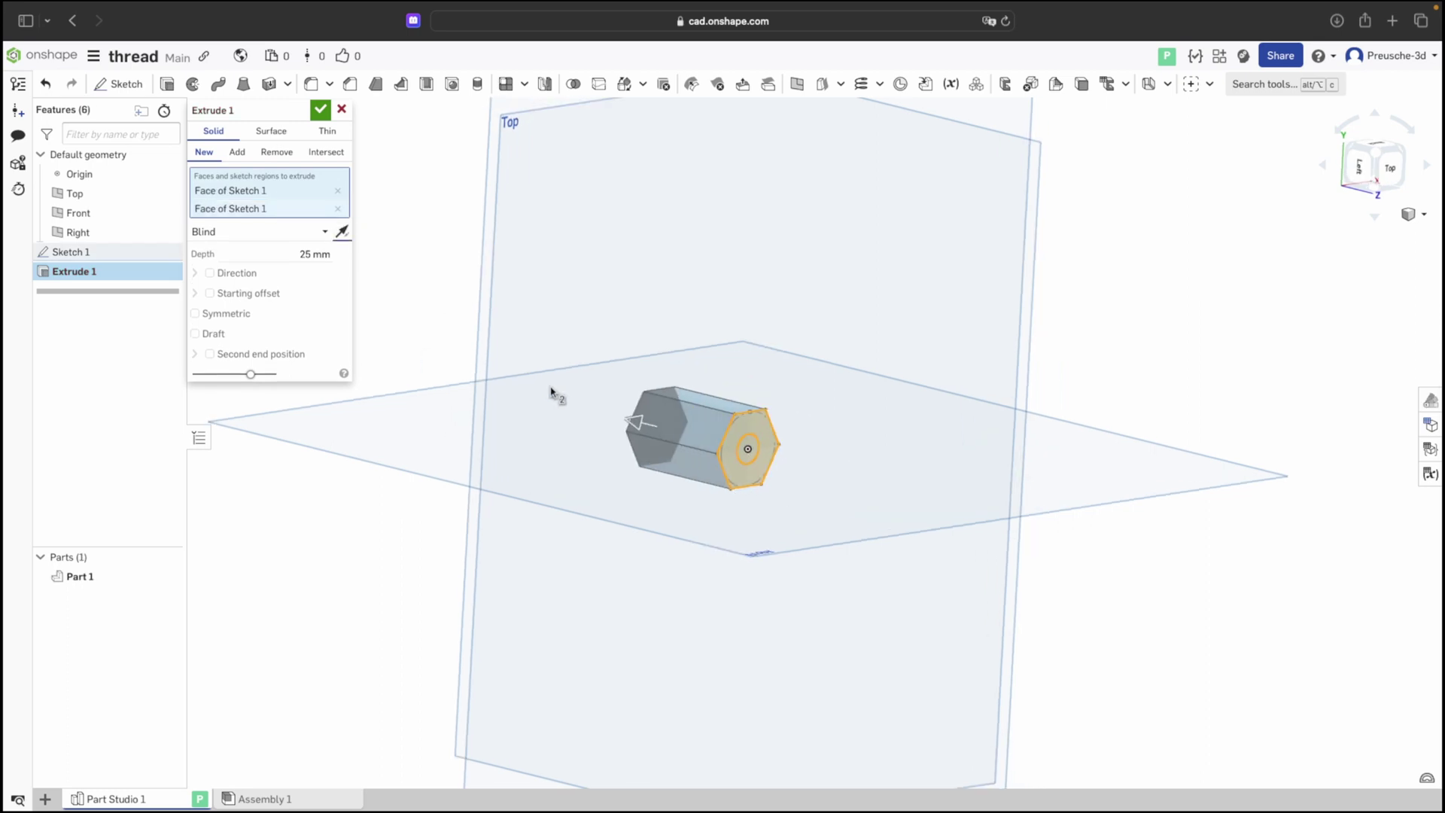
double_click(316, 253)
type("5")
left_click(319, 109)
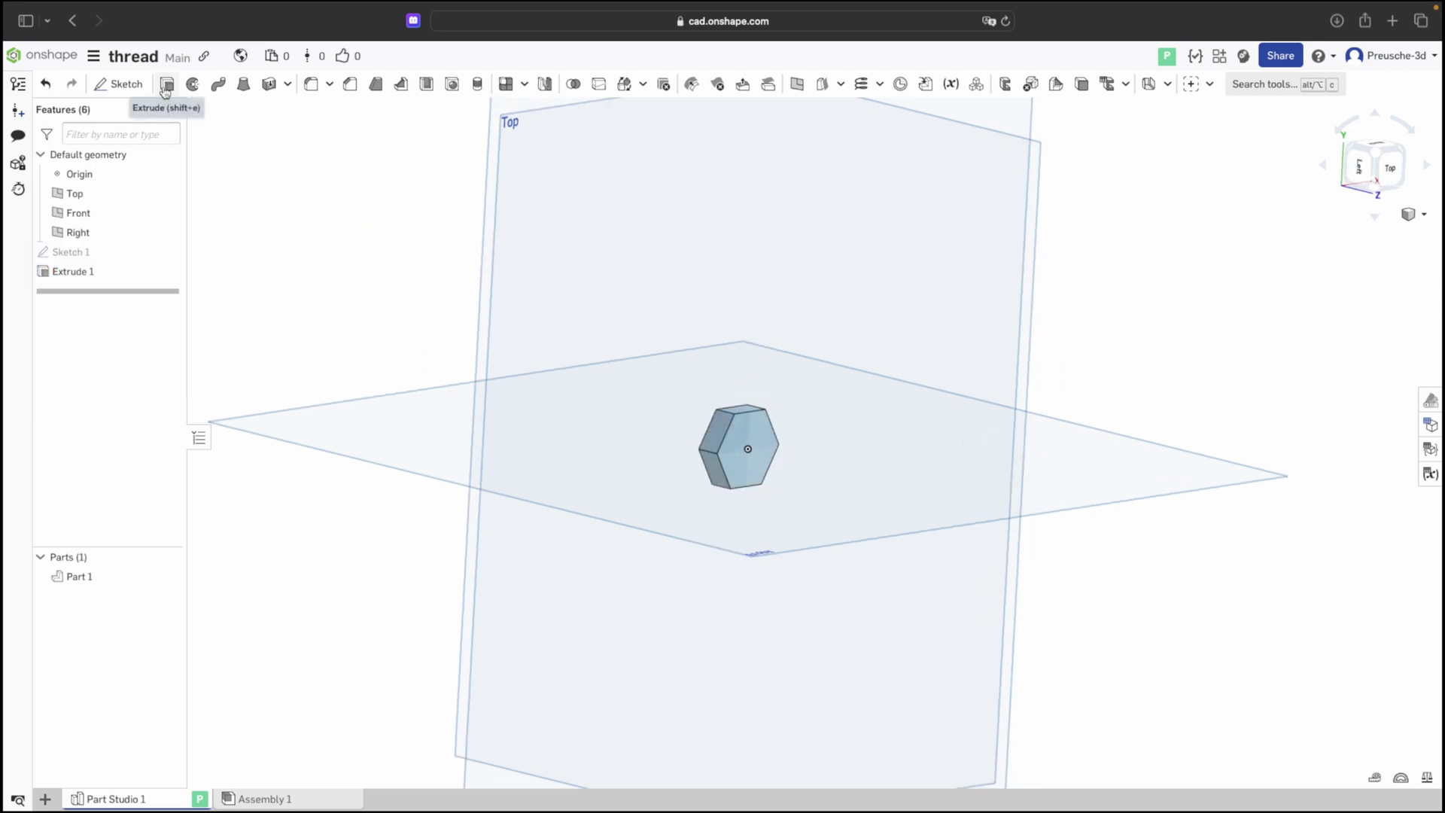
- Extrude the circle region 20 mm as an added shaft
left_click(166, 84)
left_click(167, 252)
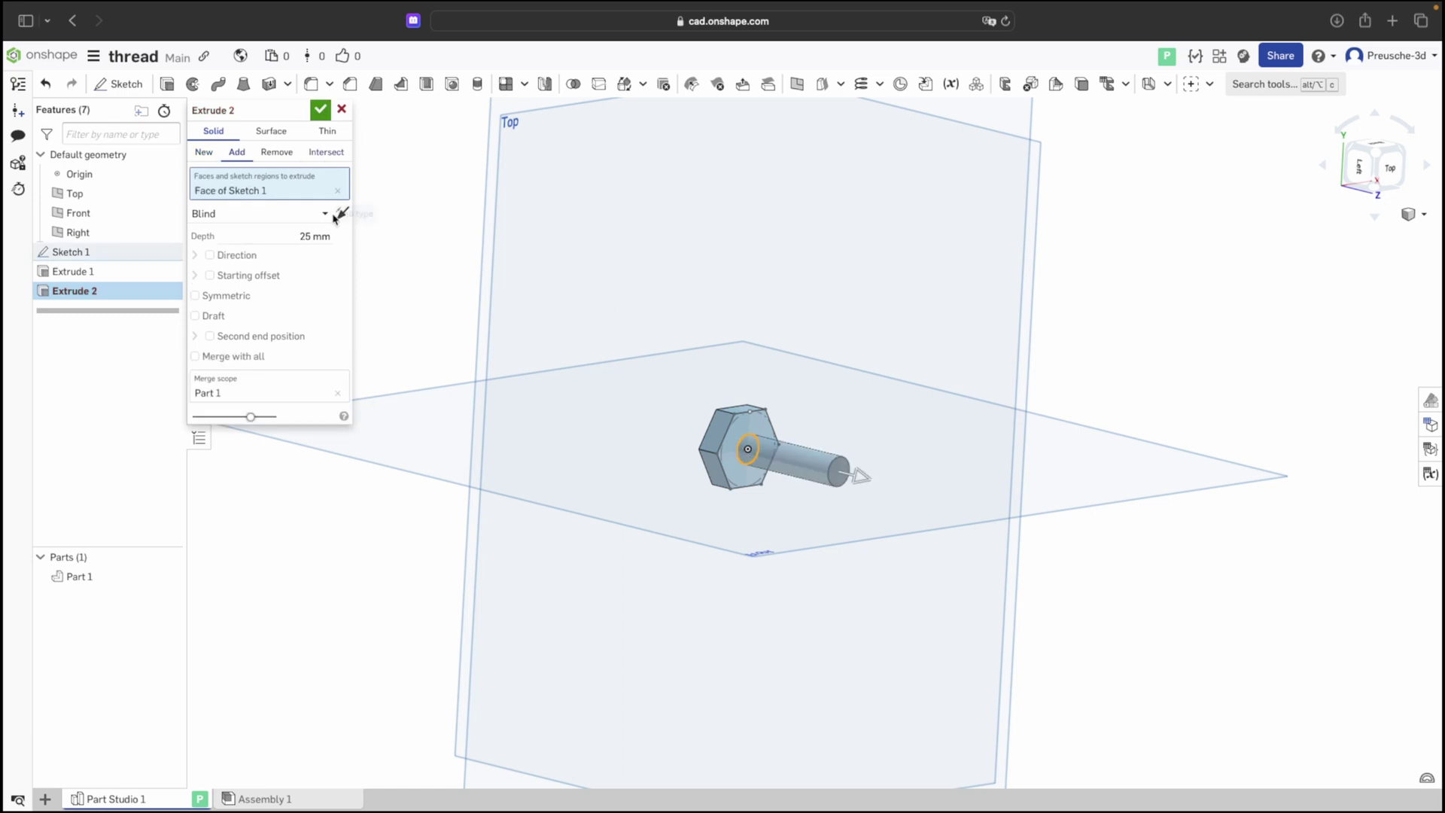
double_click(315, 236)
type("20")
key("Return")
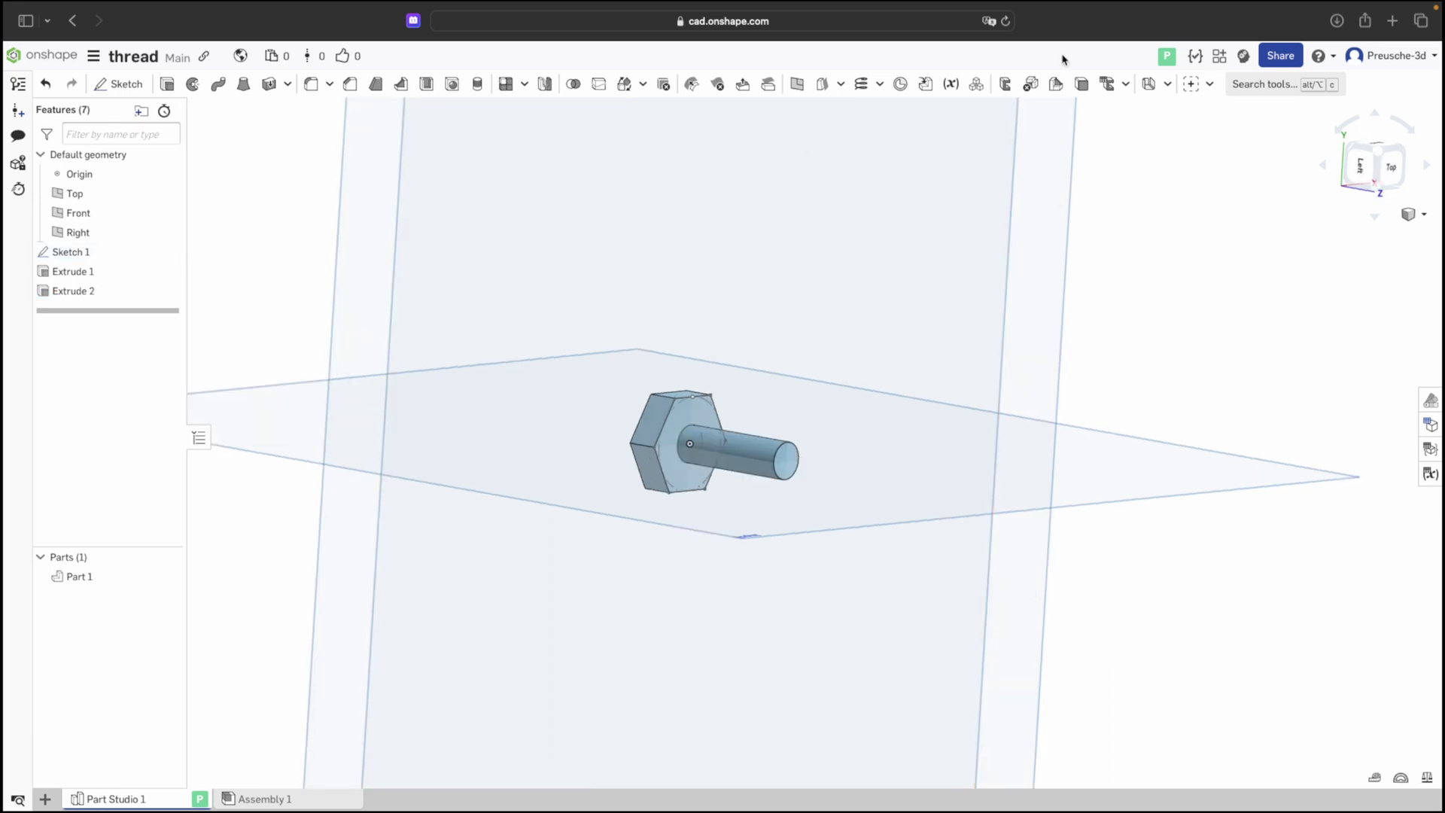
- Start a ThreadCreator thread on the bolt shaft face and bring up its profile options
left_click(1210, 84)
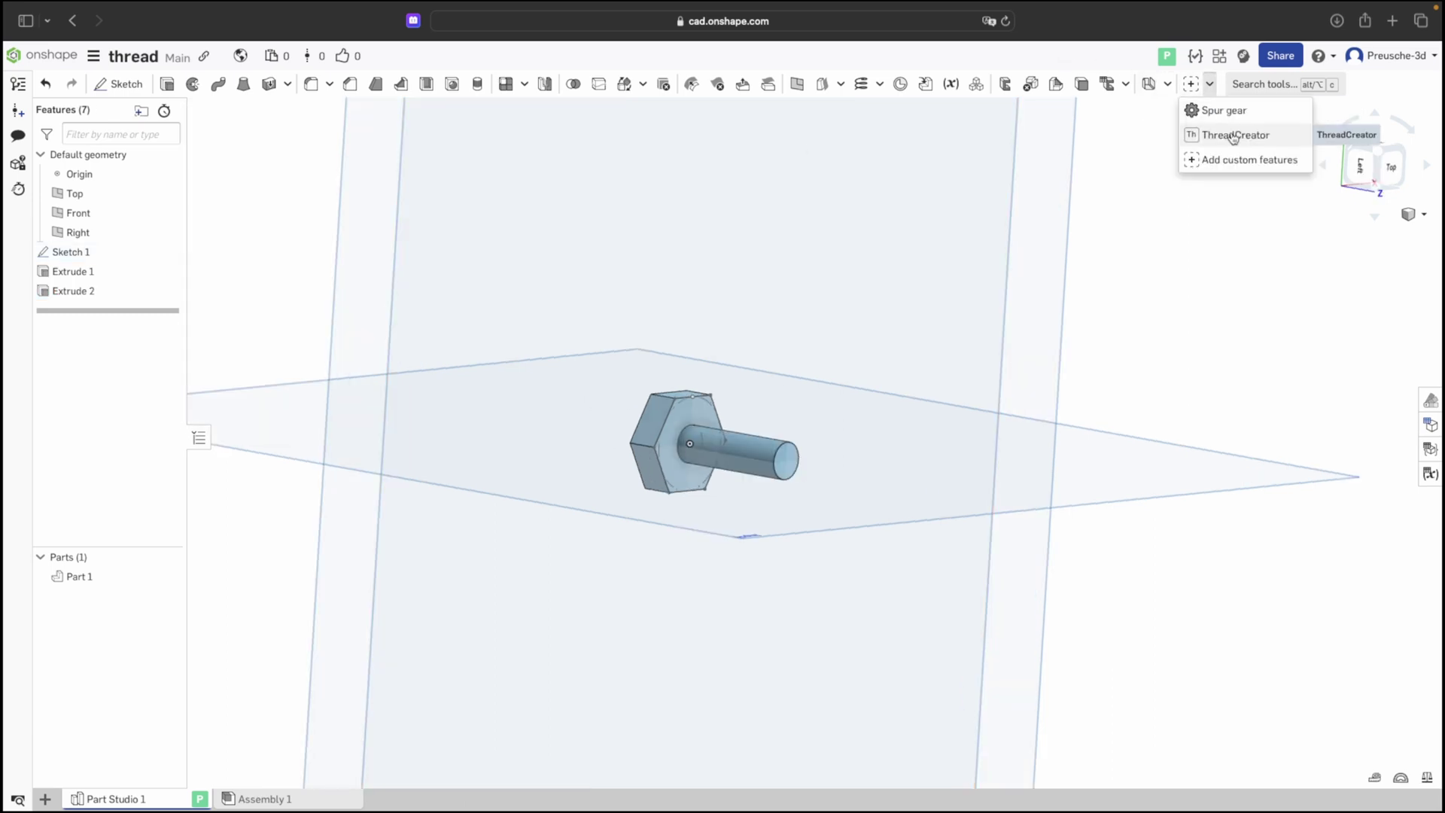
left_click(1234, 135)
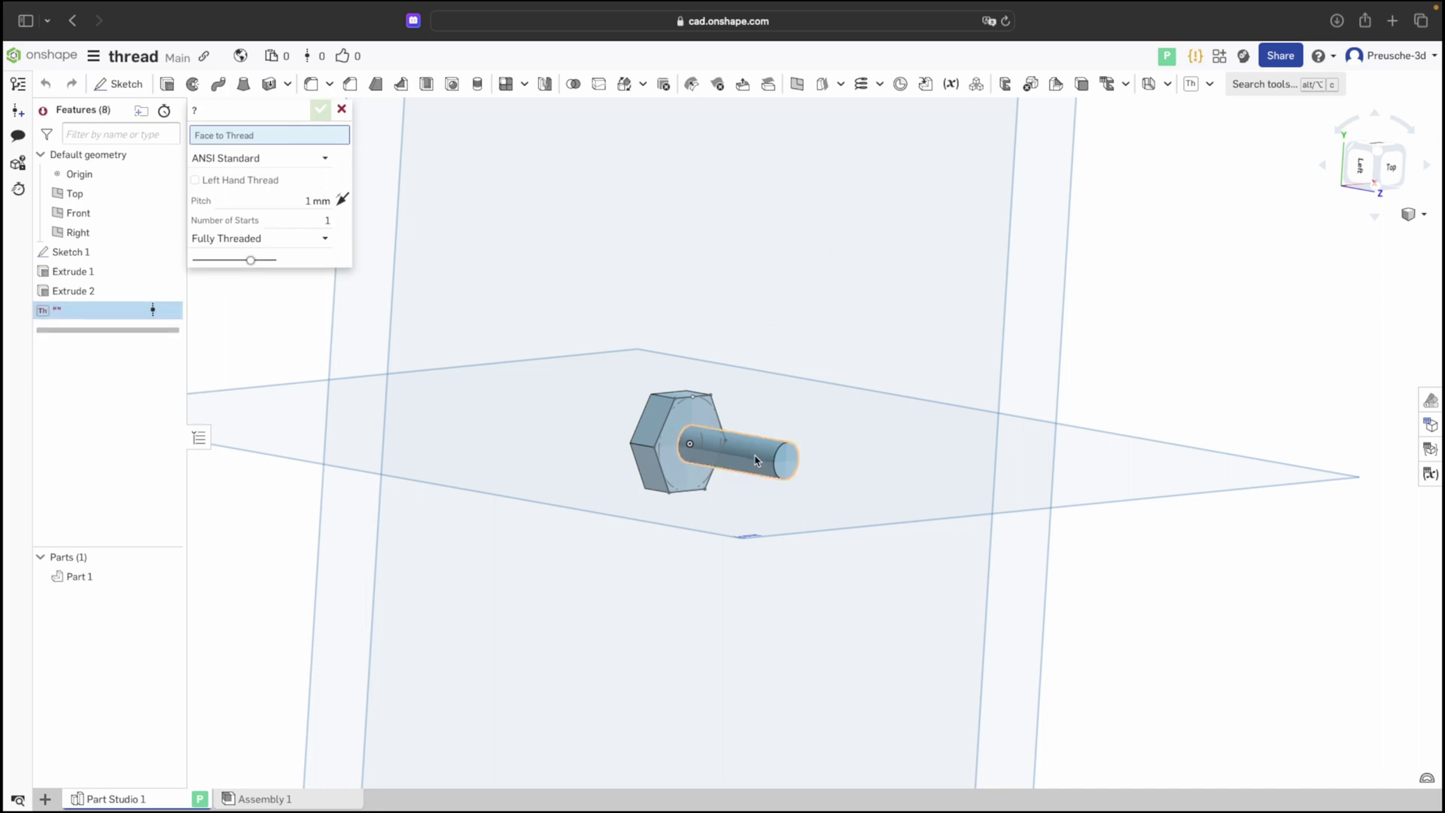
left_click(756, 460)
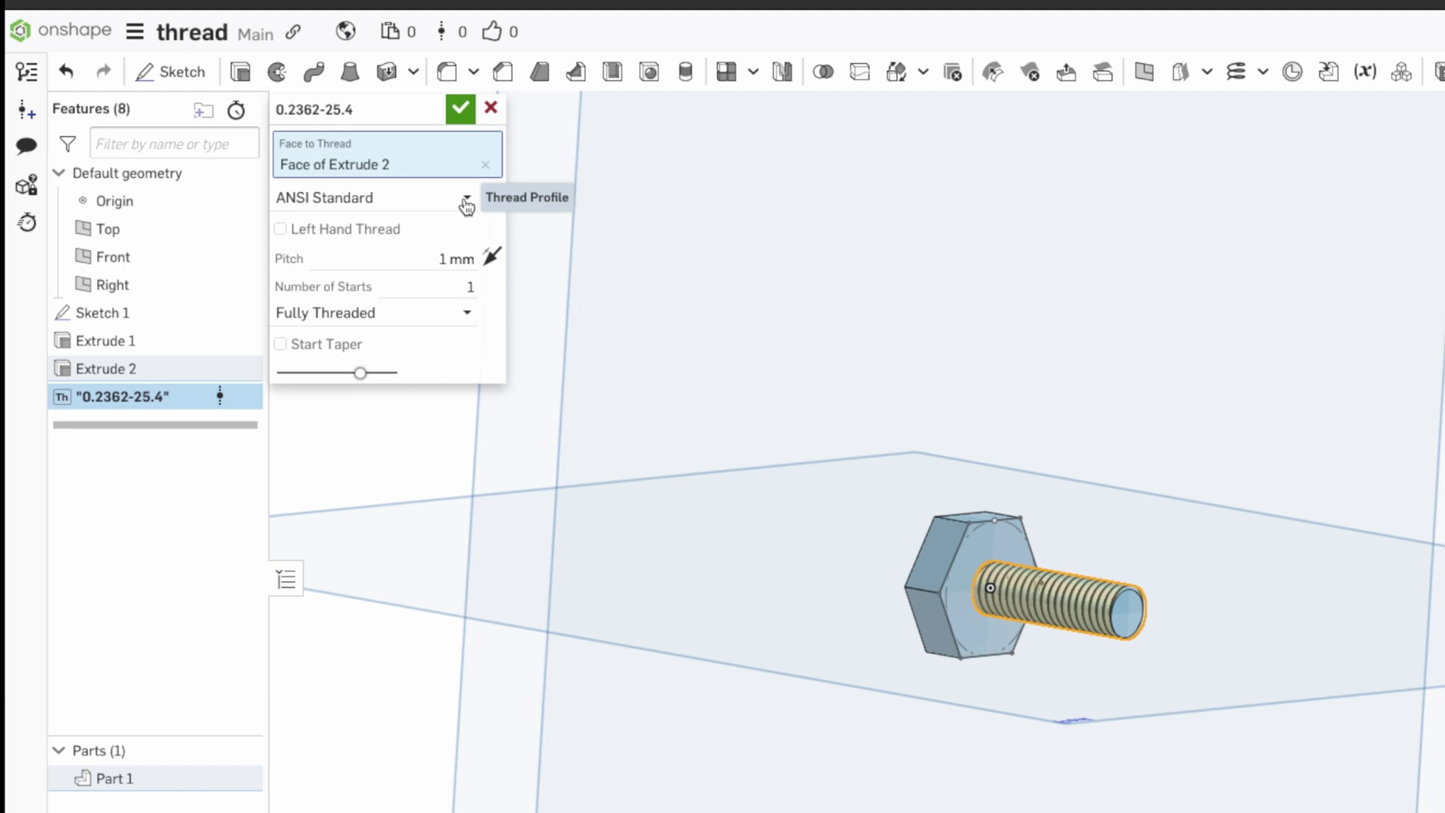
left_click(466, 201)
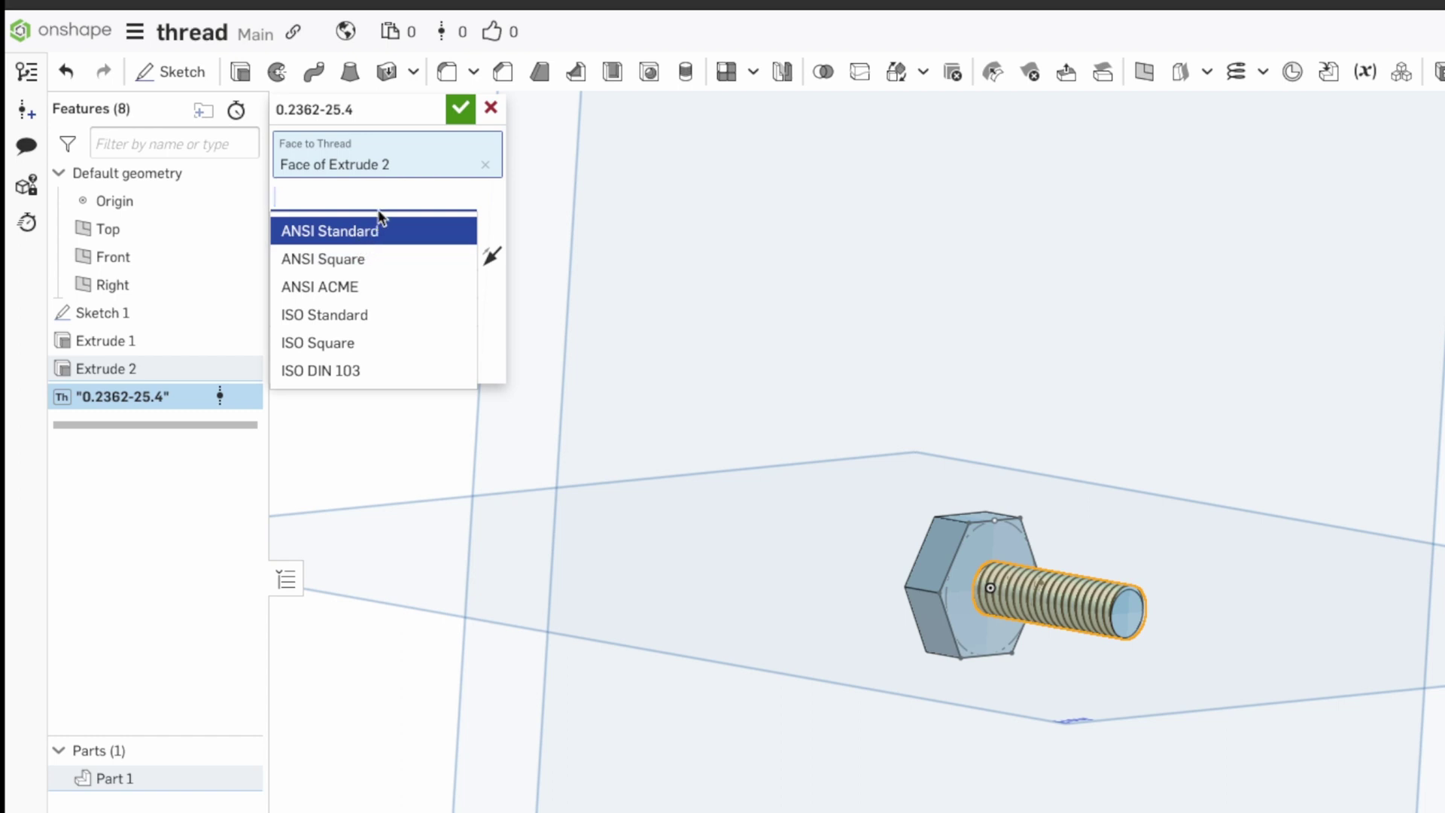
- Set the thread profile to ISO Standard M6-1, keeping it right-handed
left_click(392, 322)
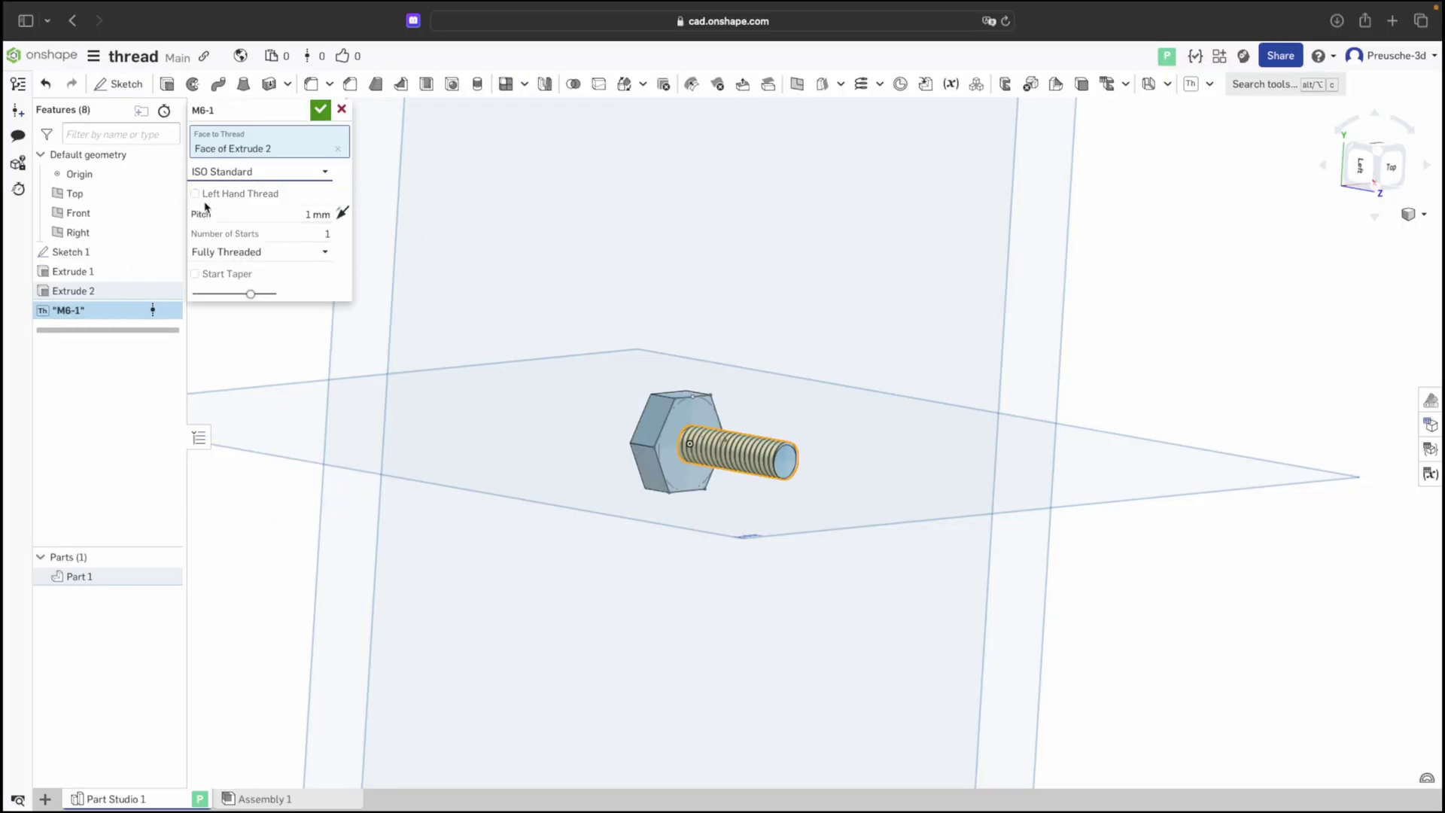
left_click(196, 194)
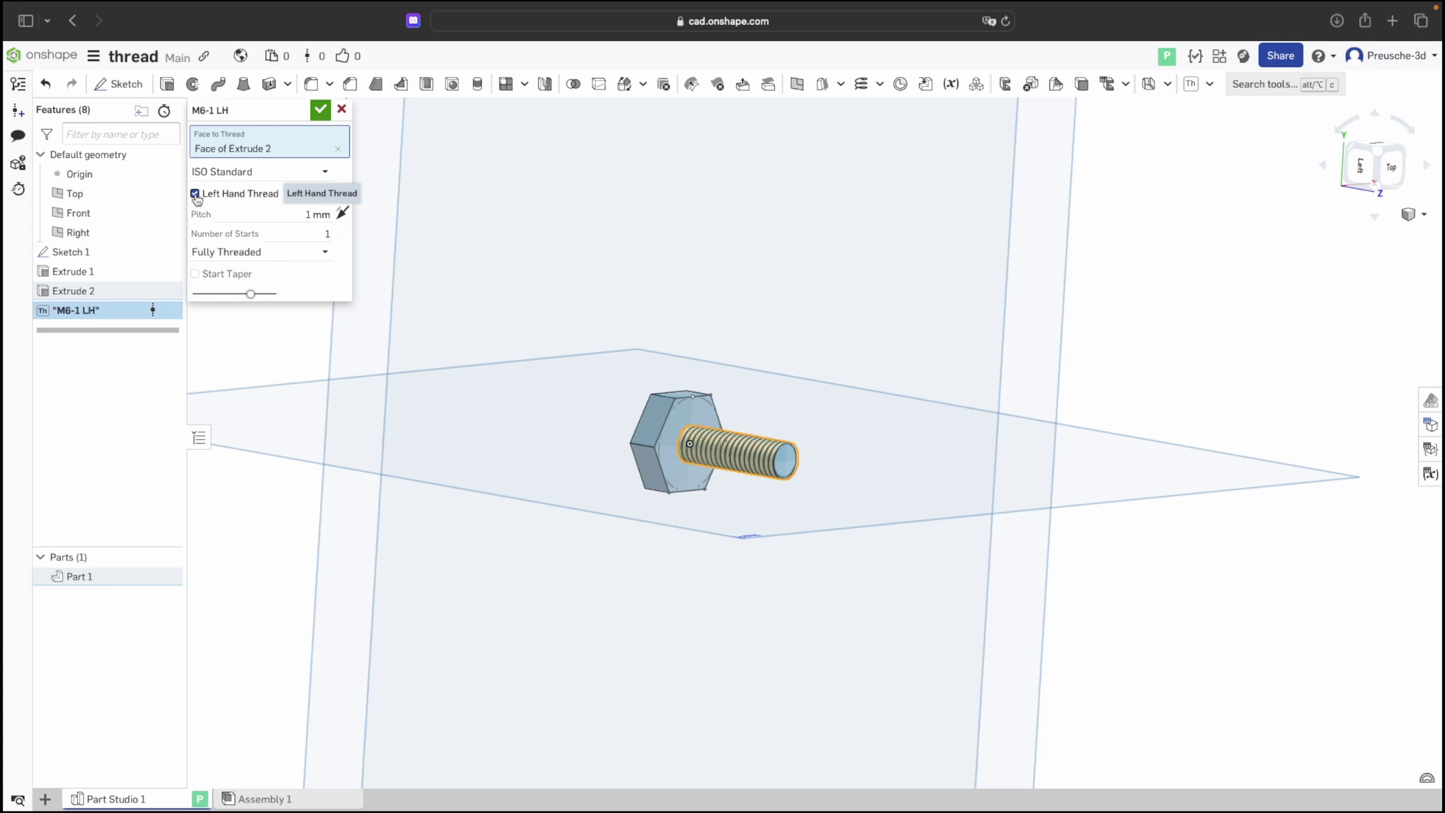
left_click(195, 195)
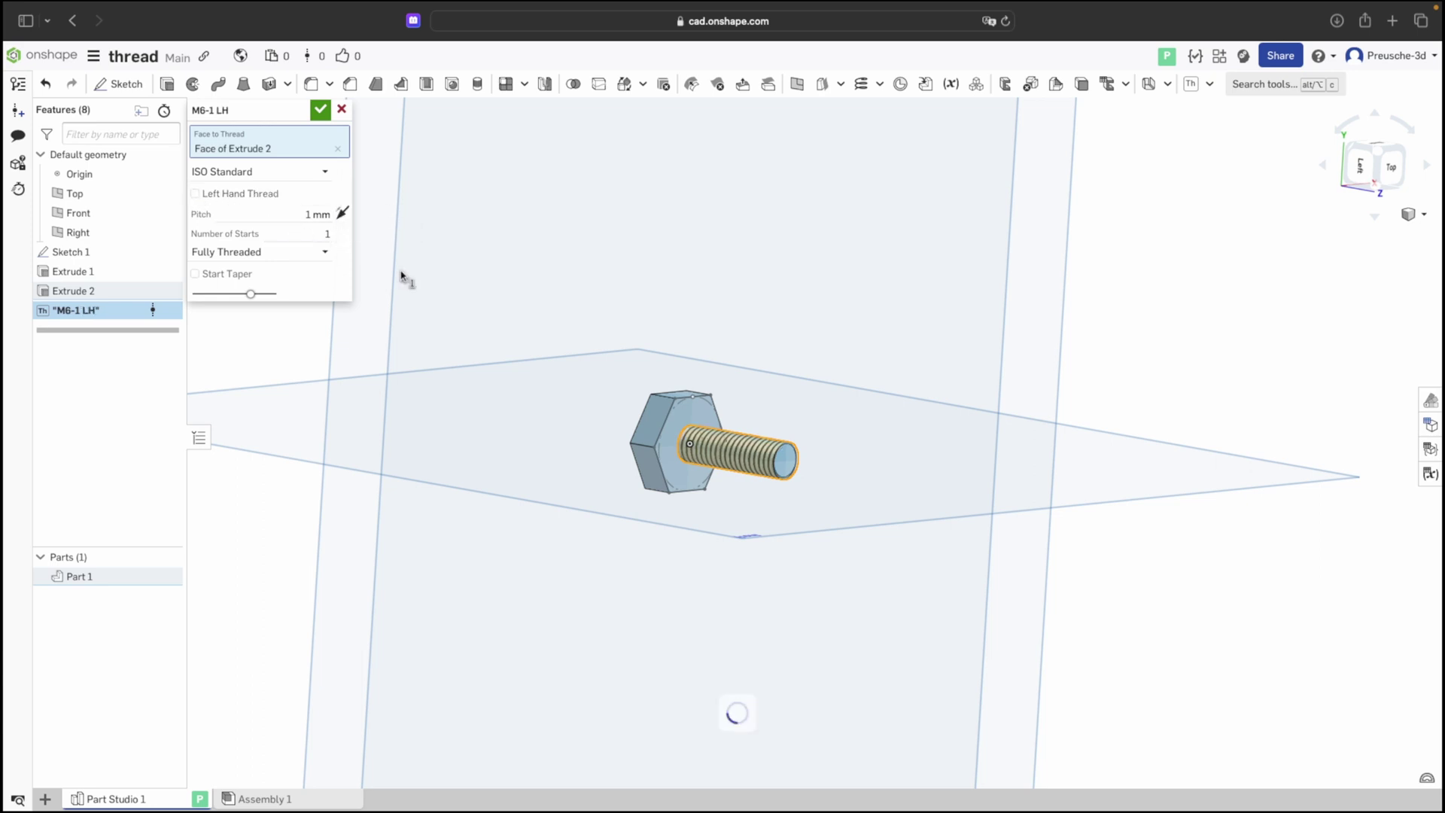
scroll(752, 410, "up", 1)
scroll(752, 410, "up", 1)
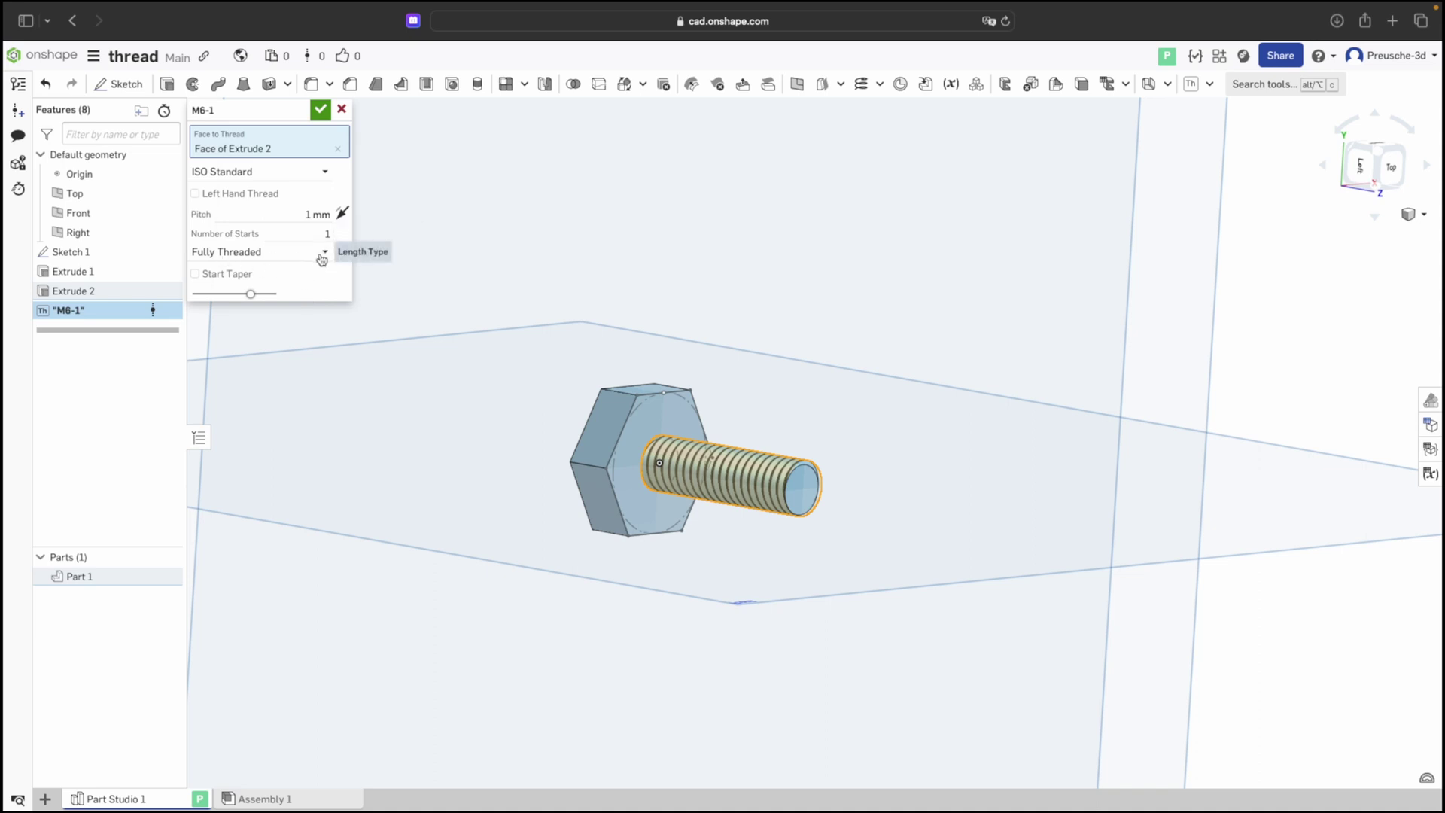
- Keep the thread Fully Threaded with a 45° start taper and commit it
left_click(322, 256)
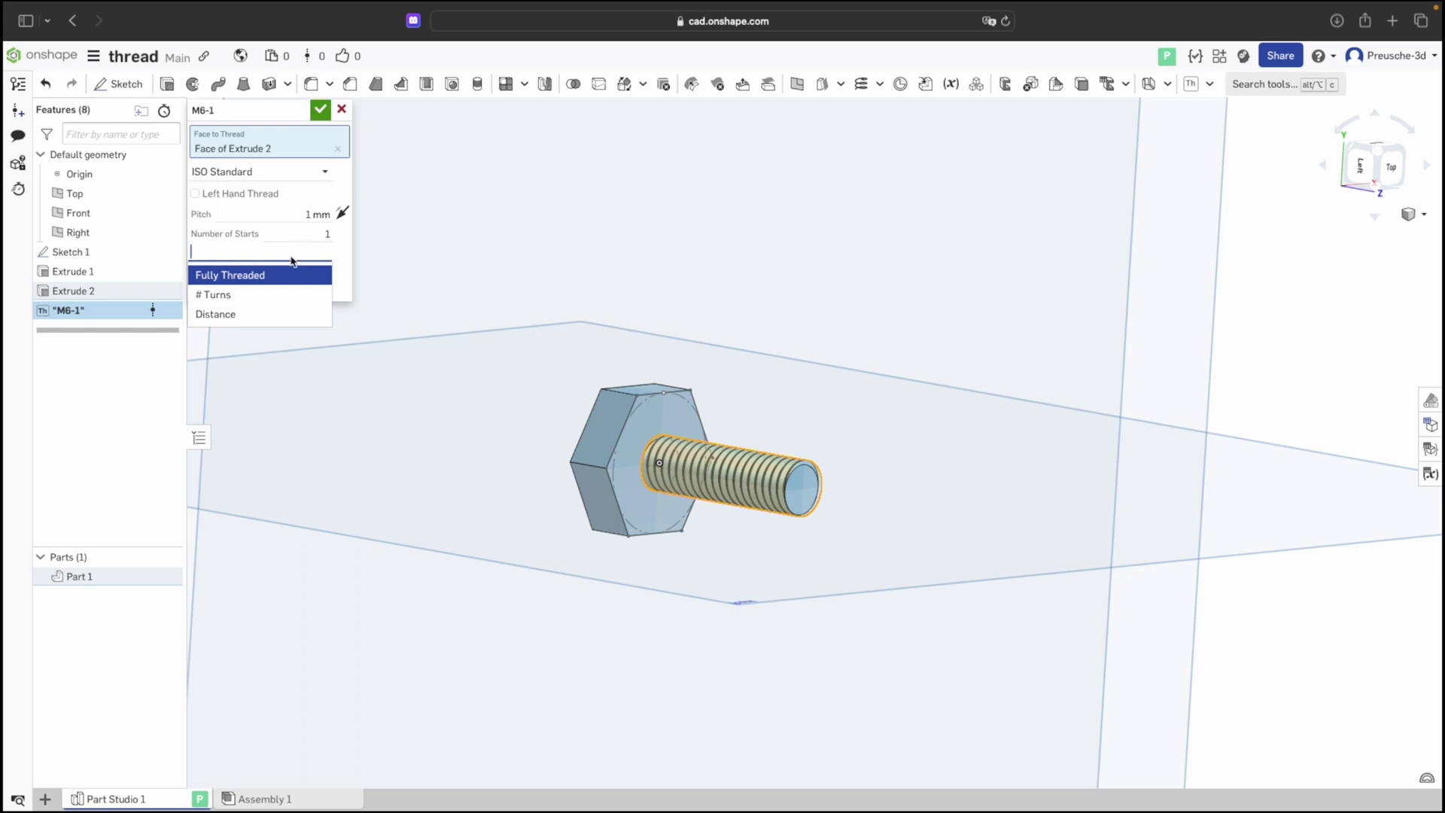
left_click(271, 314)
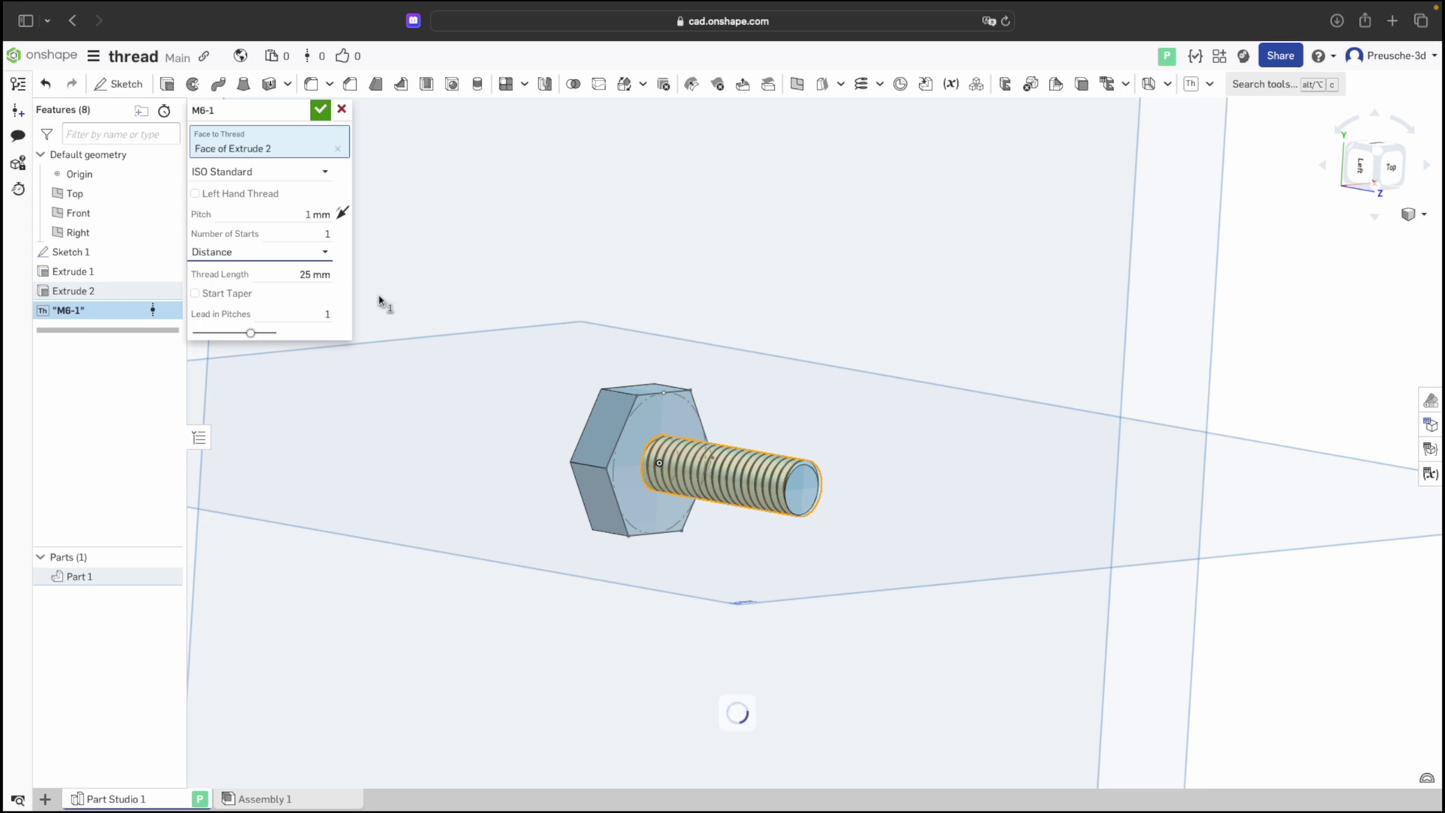
scroll(315, 277, "down", 5)
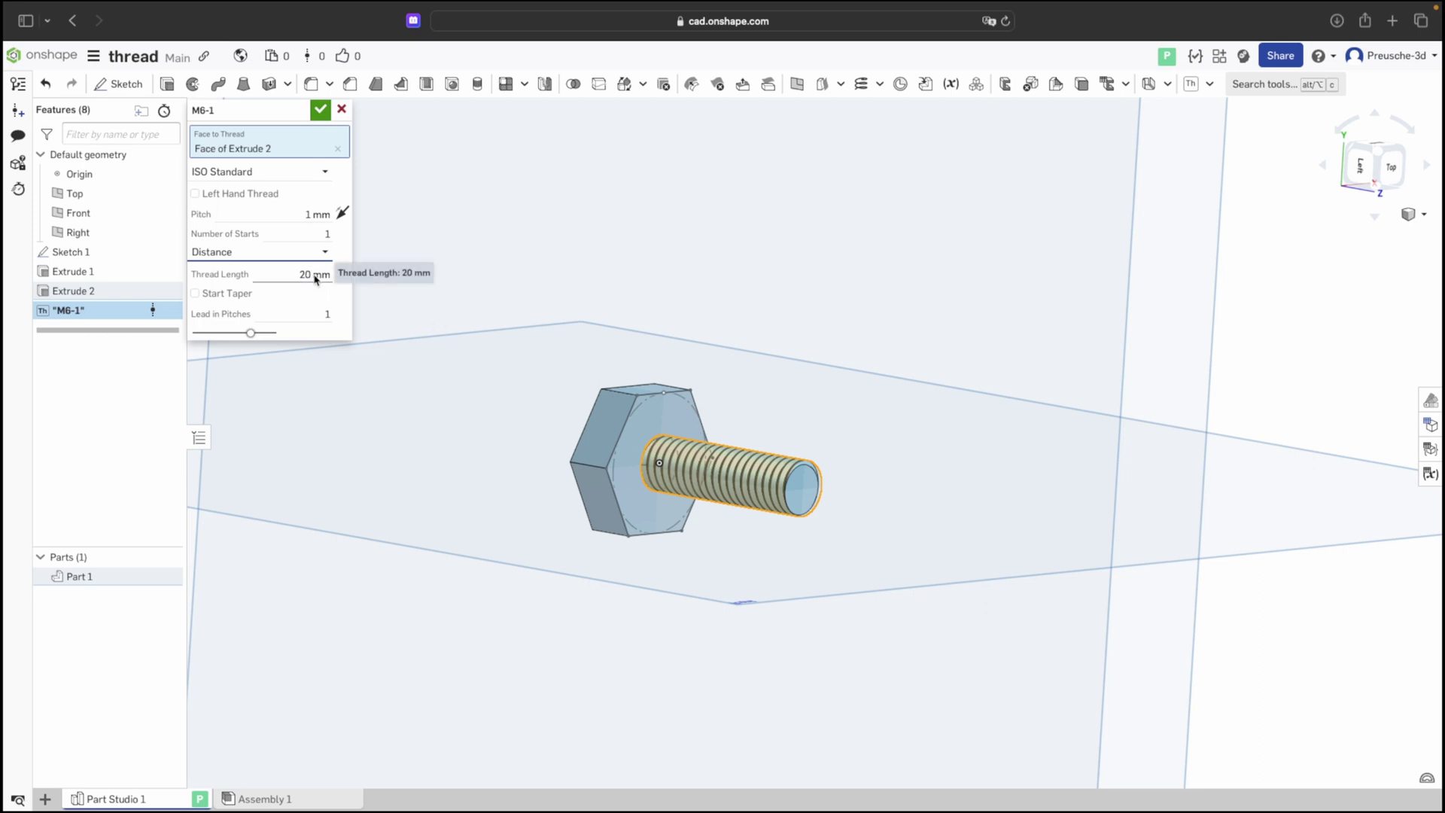
left_click(309, 252)
left_click(288, 275)
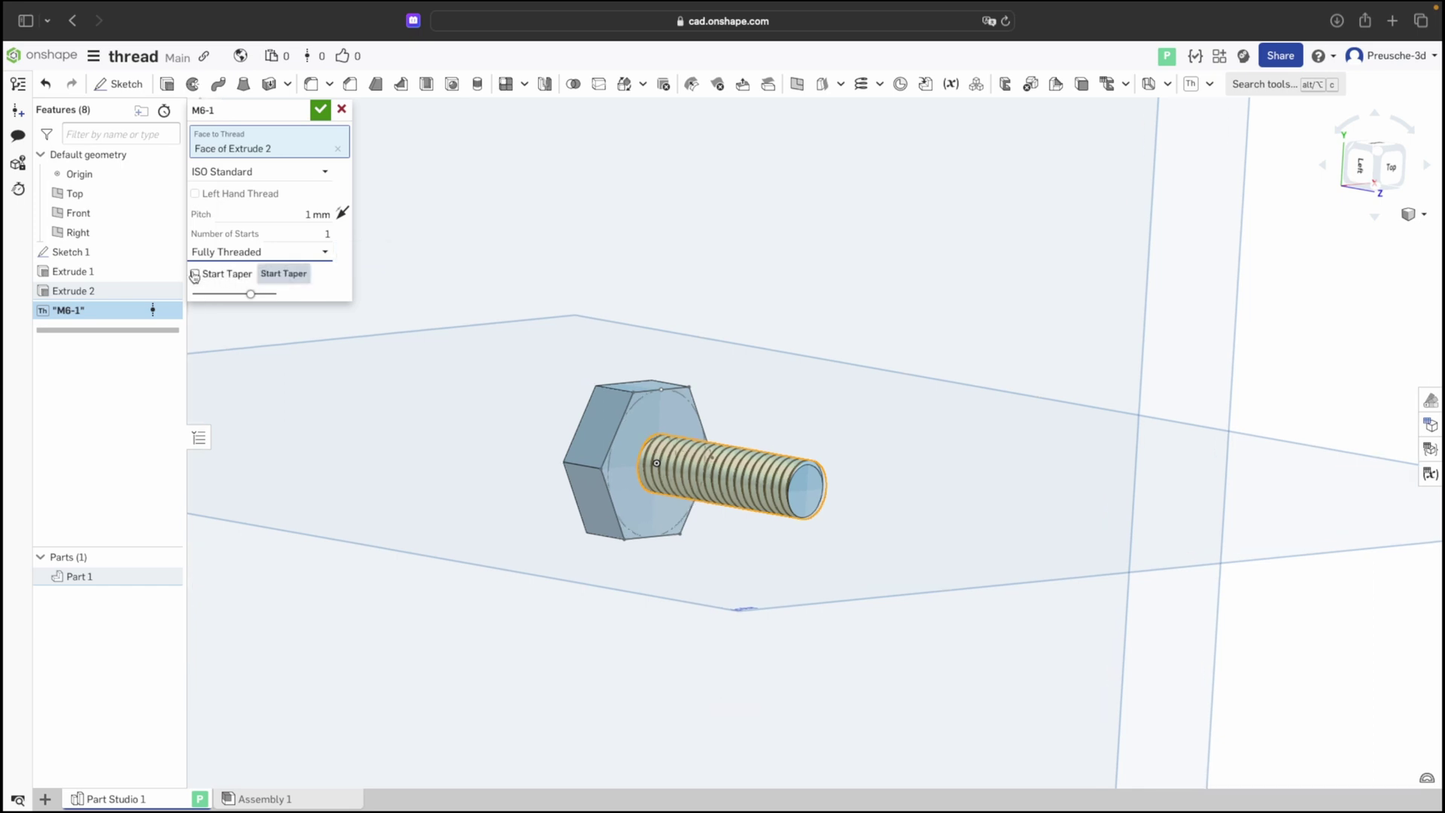
left_click(194, 274)
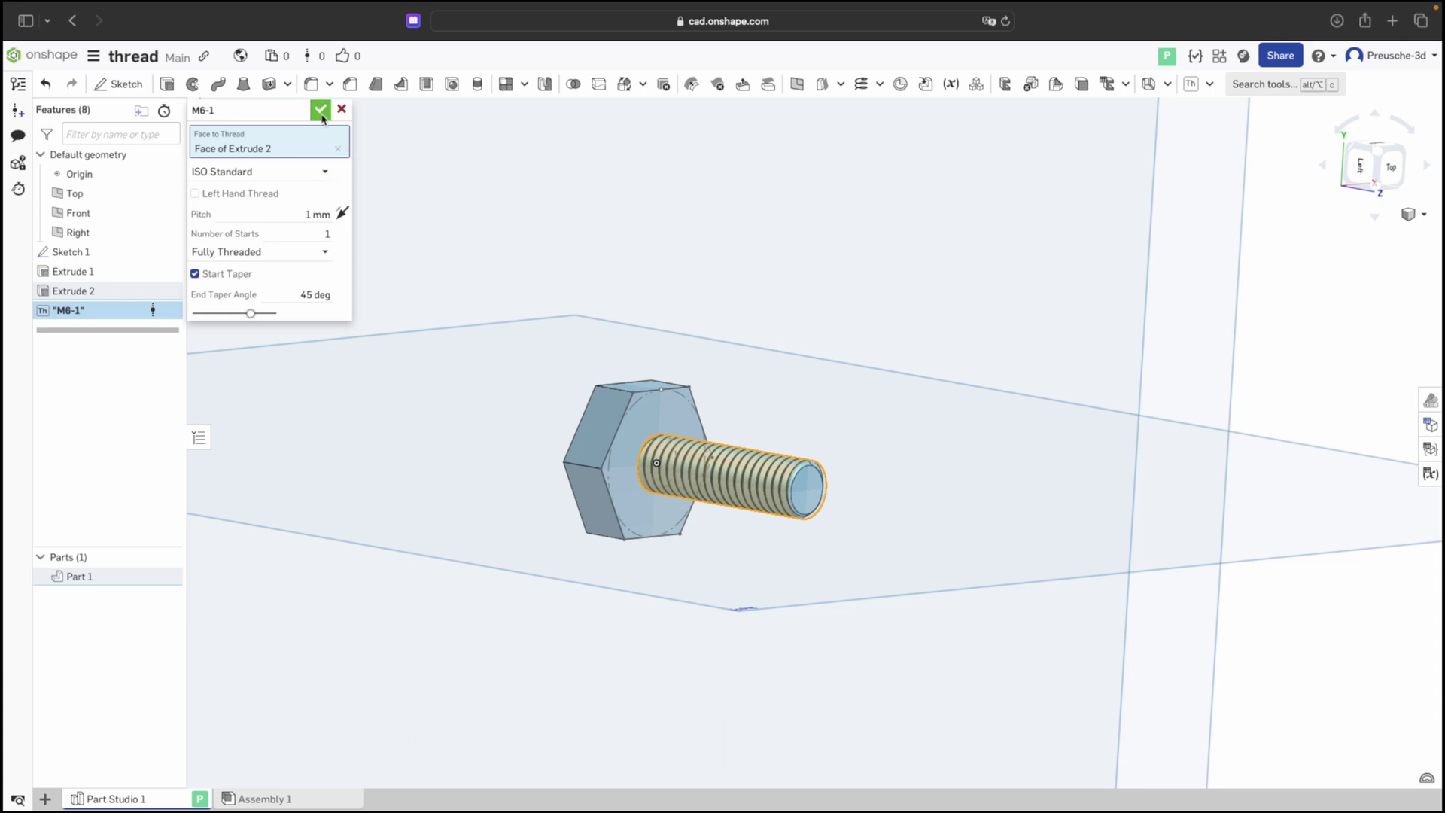
left_click(321, 114)
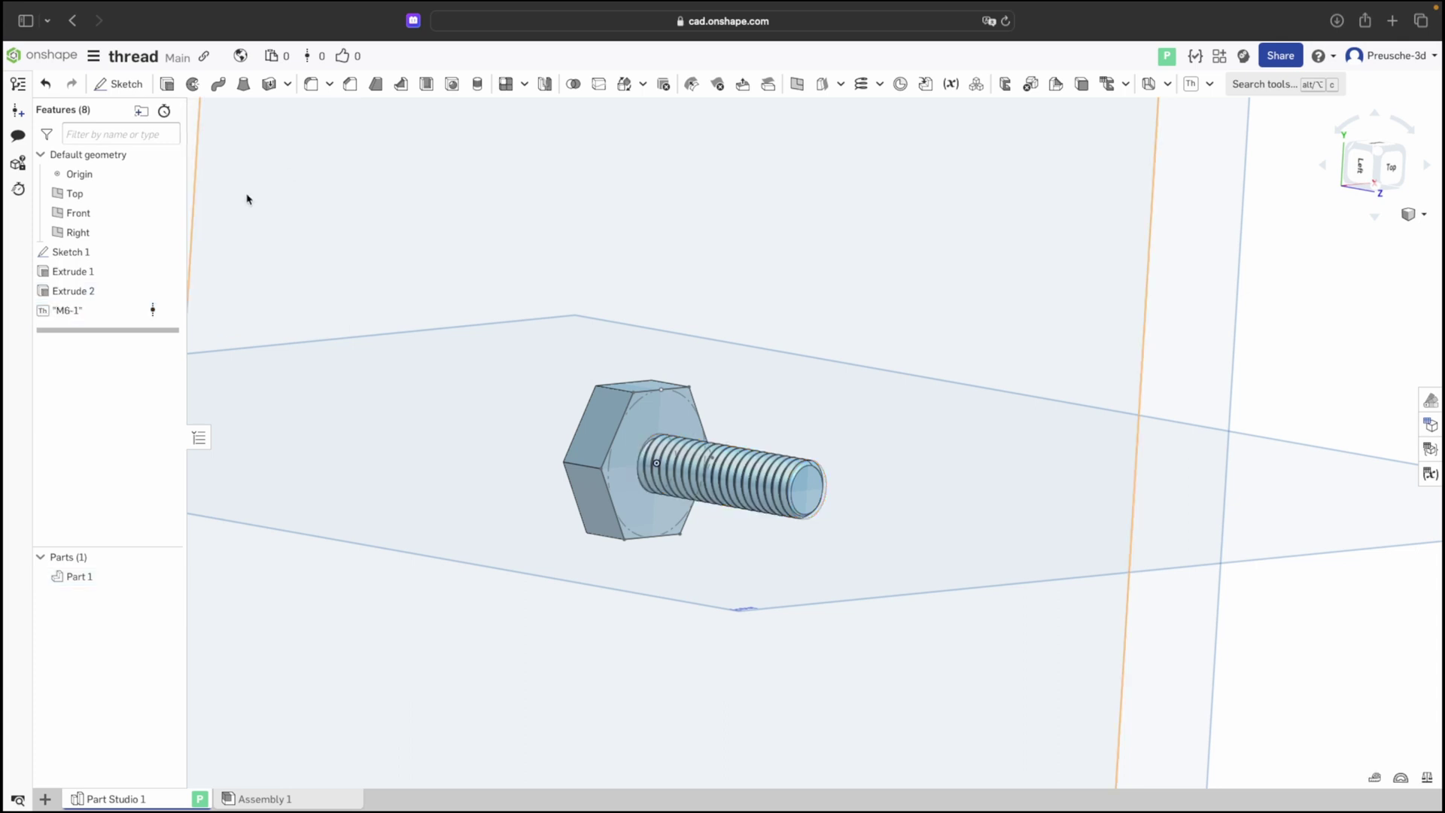
- Change the shaft circle in Sketch 1 from Ø6 to Ø5.8 and finish the sketch
double_click(138, 257)
key("n")
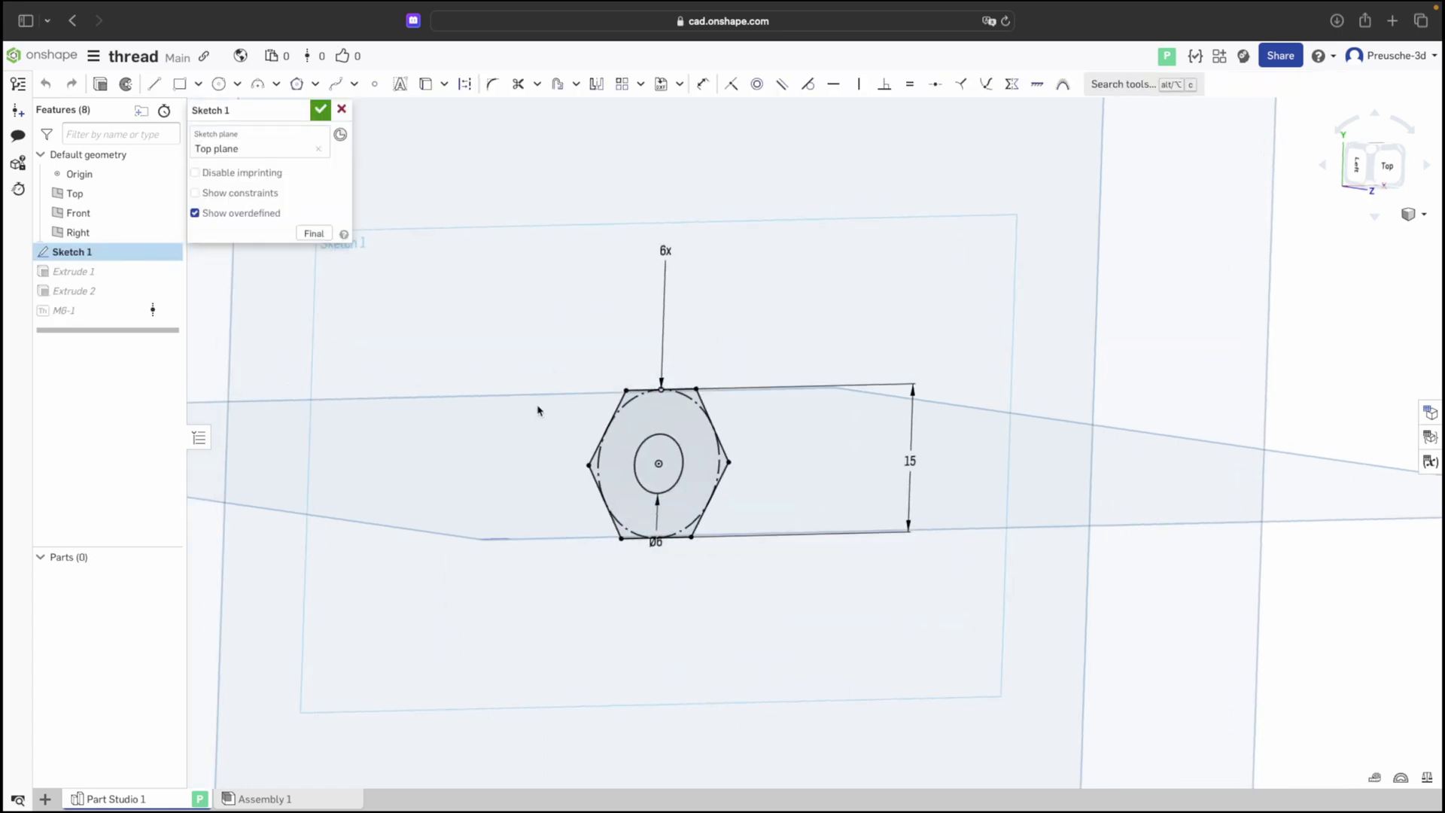
double_click(657, 541)
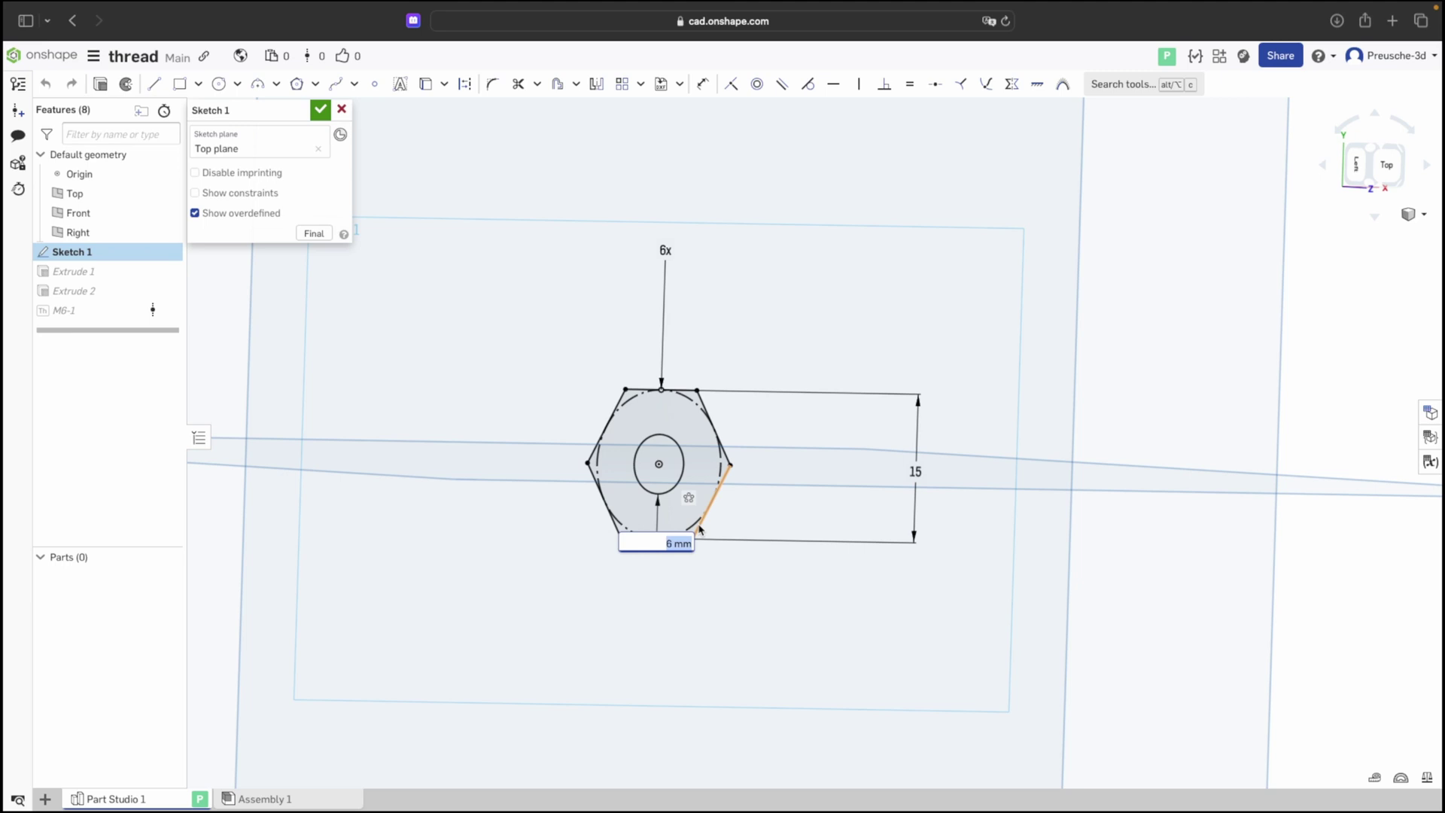
type("5.8")
key("Return")
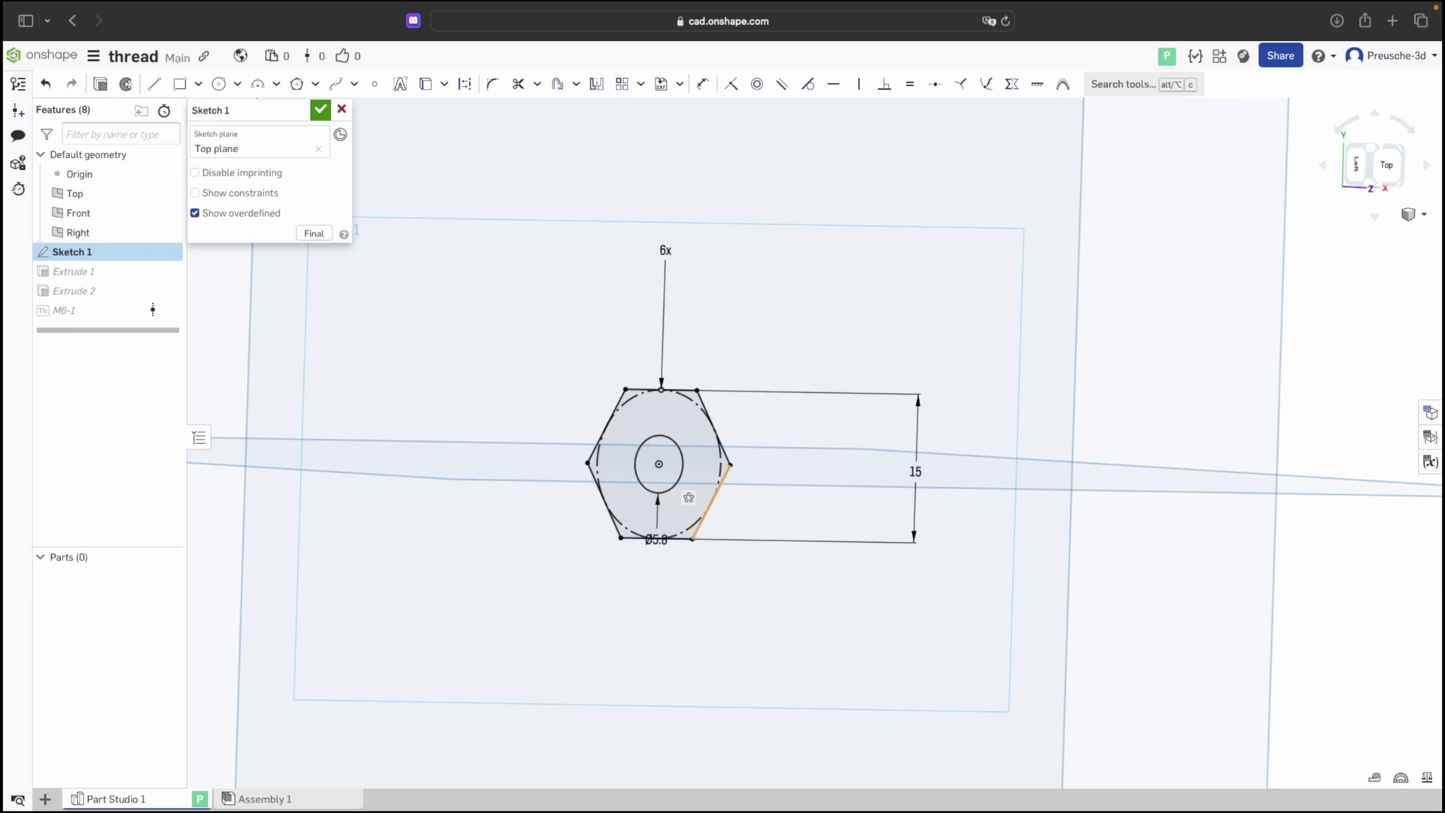
left_click(321, 110)
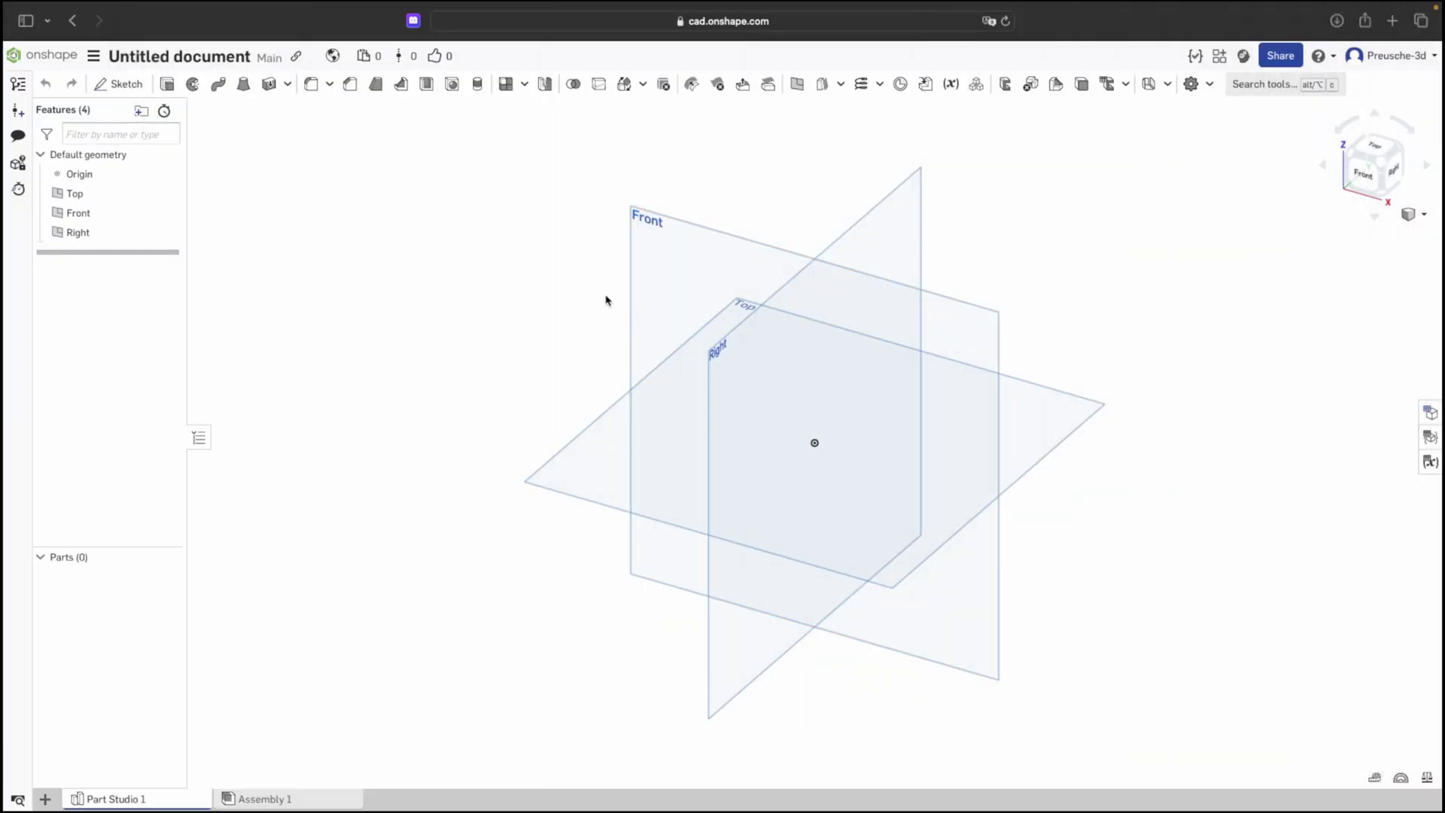
- Start a new sketch on the Top plane, viewed face-on
middle_click_drag(606, 300, 566, 304)
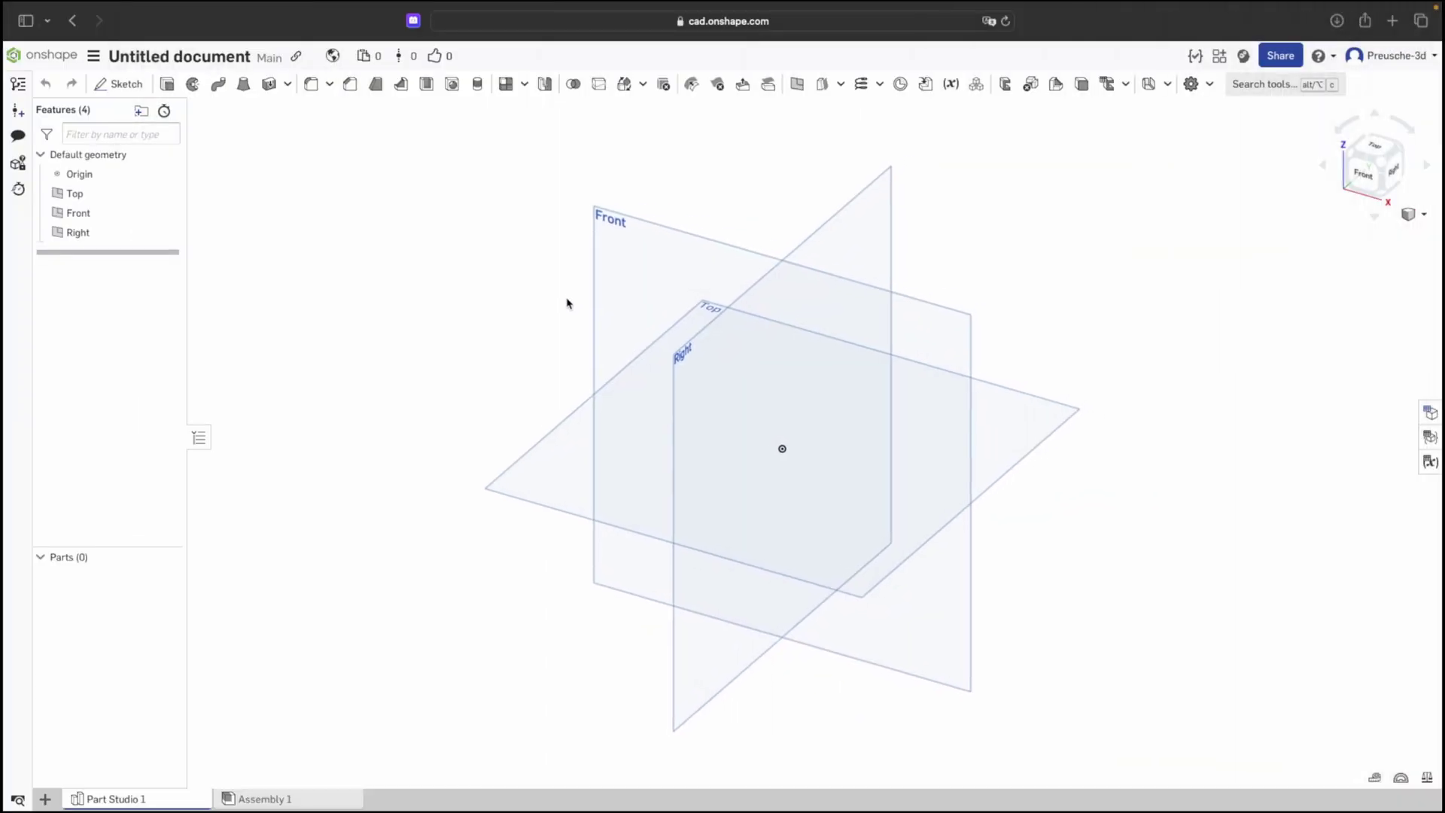
left_click(118, 83)
left_click(563, 431)
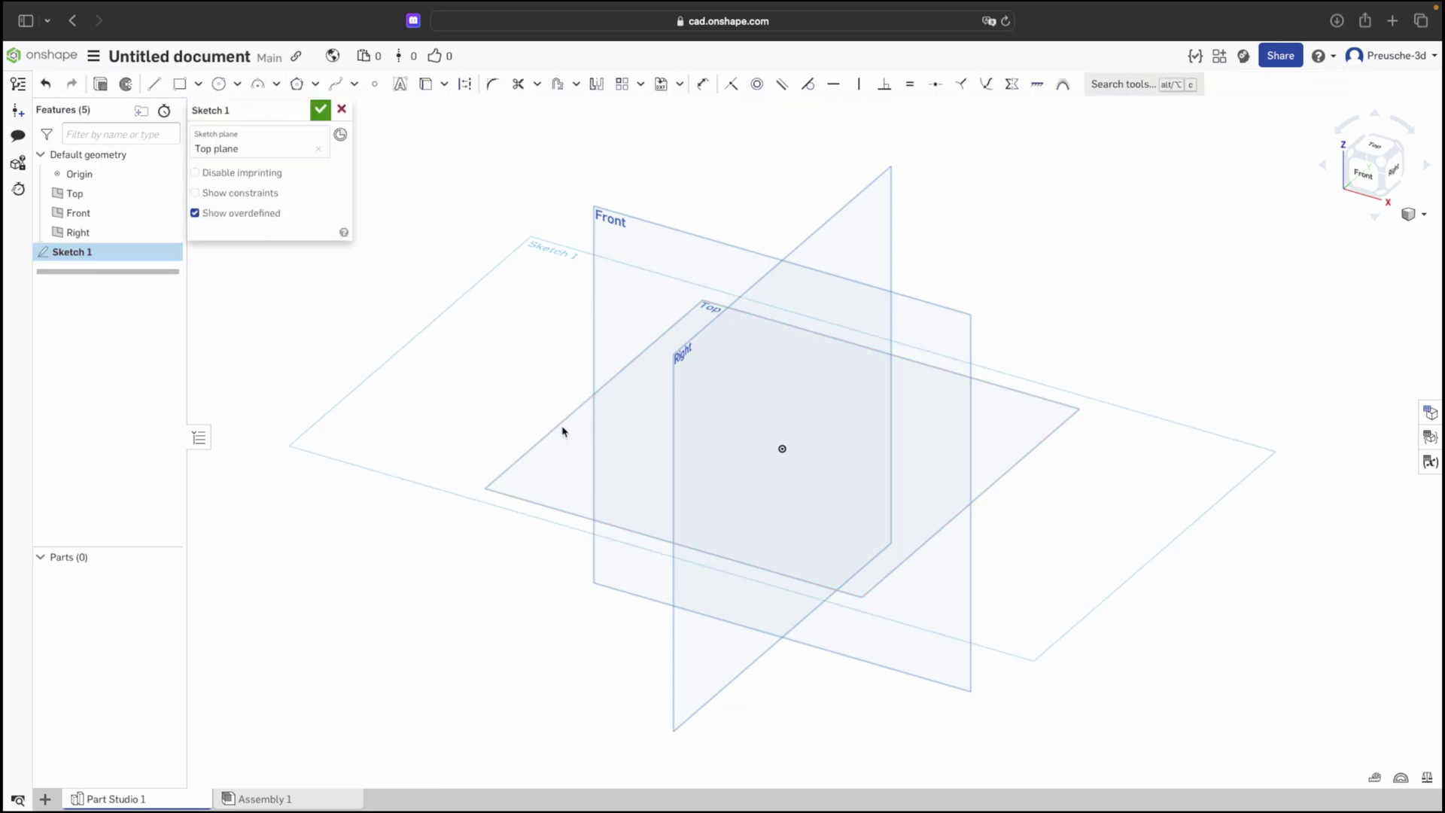
right_click(460, 394)
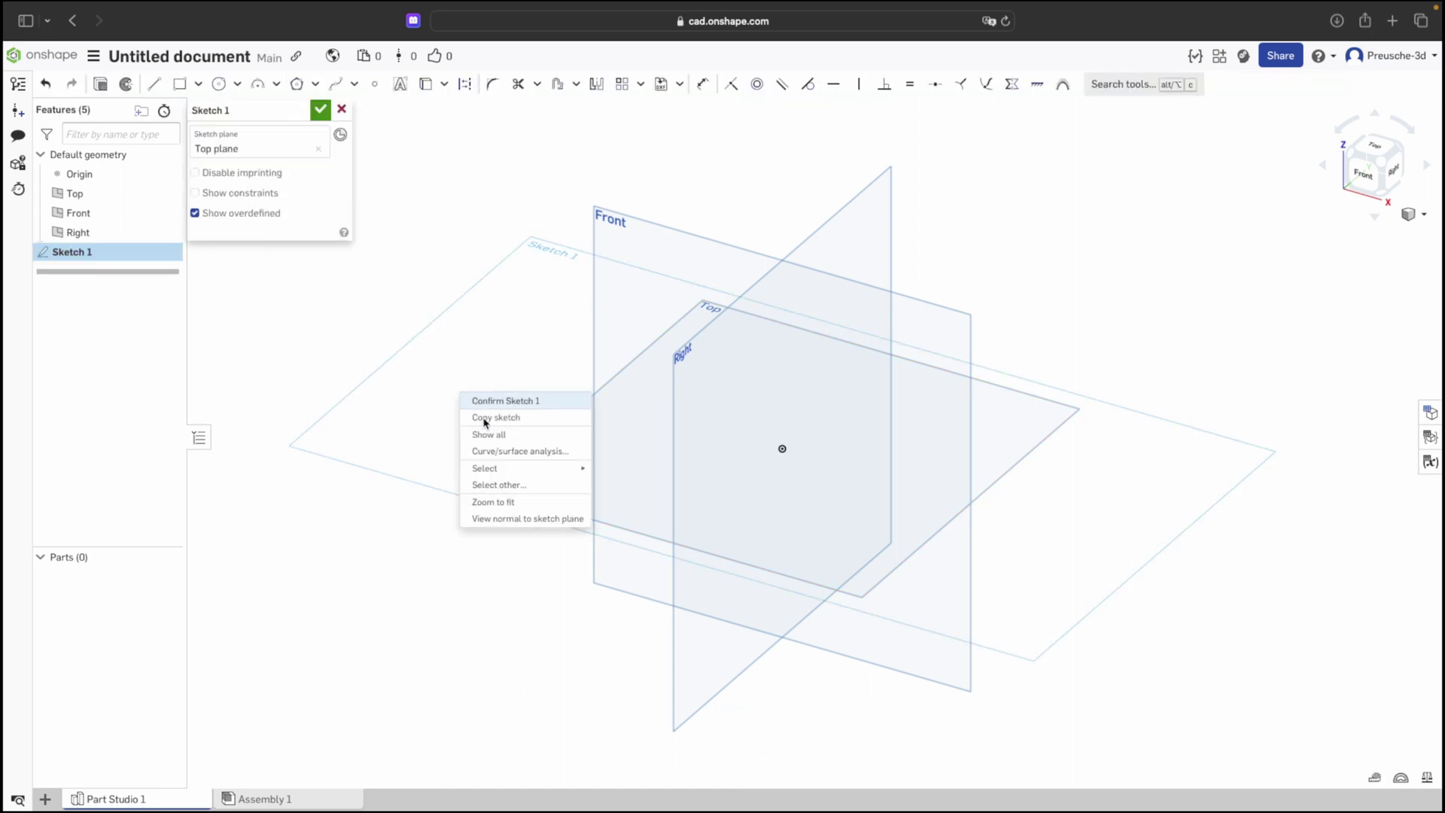
left_click(509, 524)
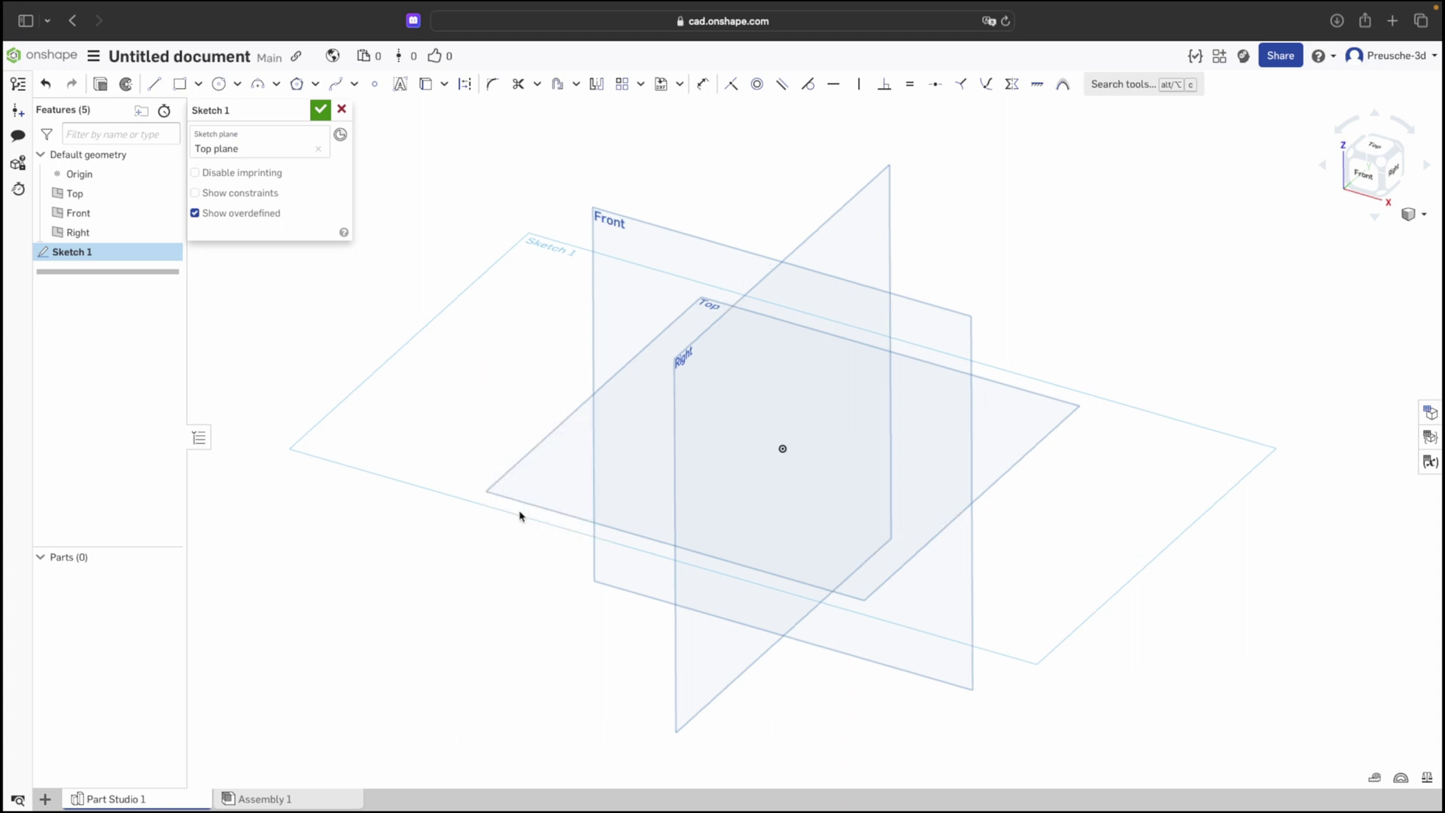
- Draw a hexagon centred on the origin and dimension it 15 across flats
left_click(296, 84)
left_click(814, 443)
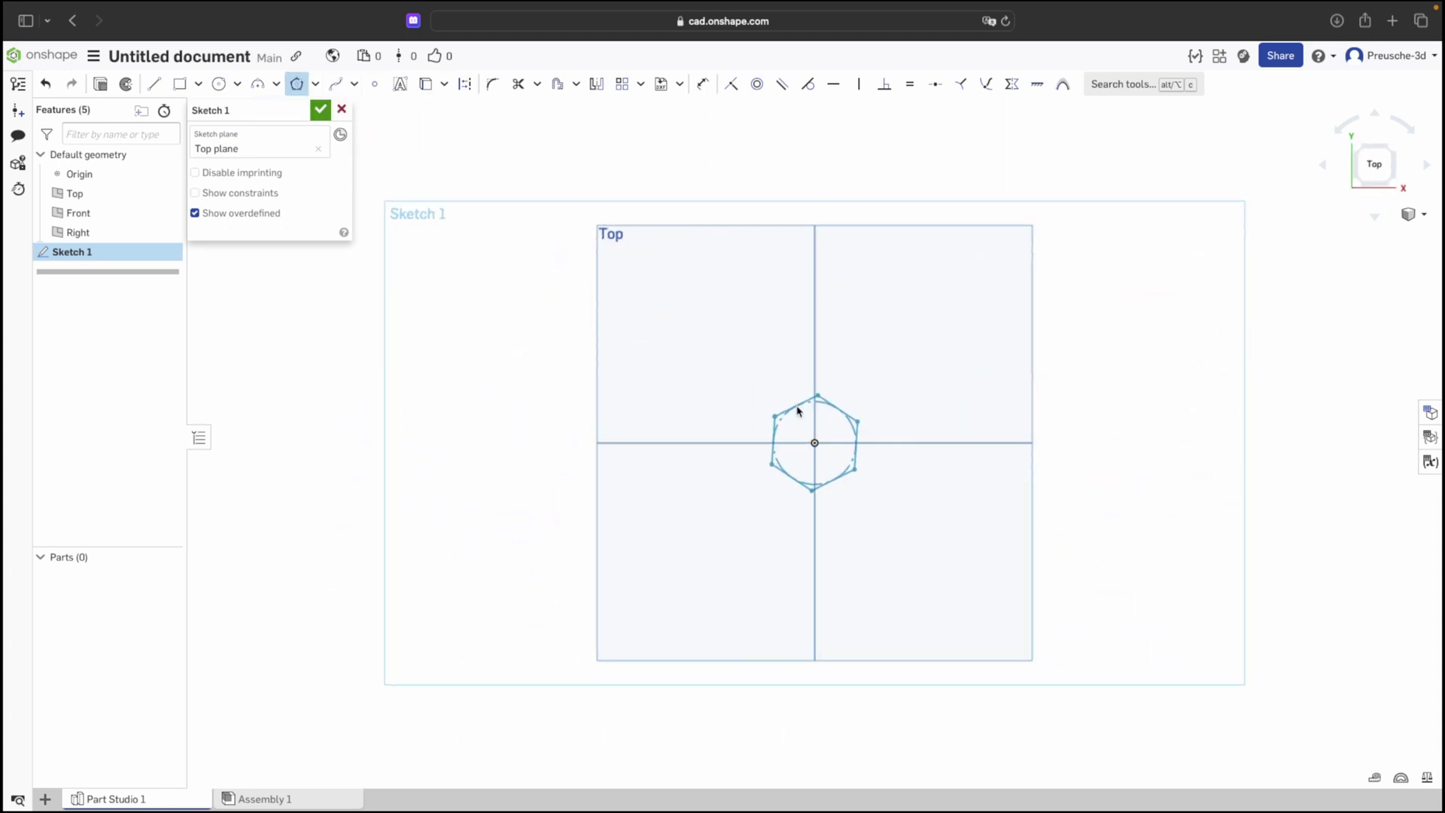
key("Up")
key("Up")
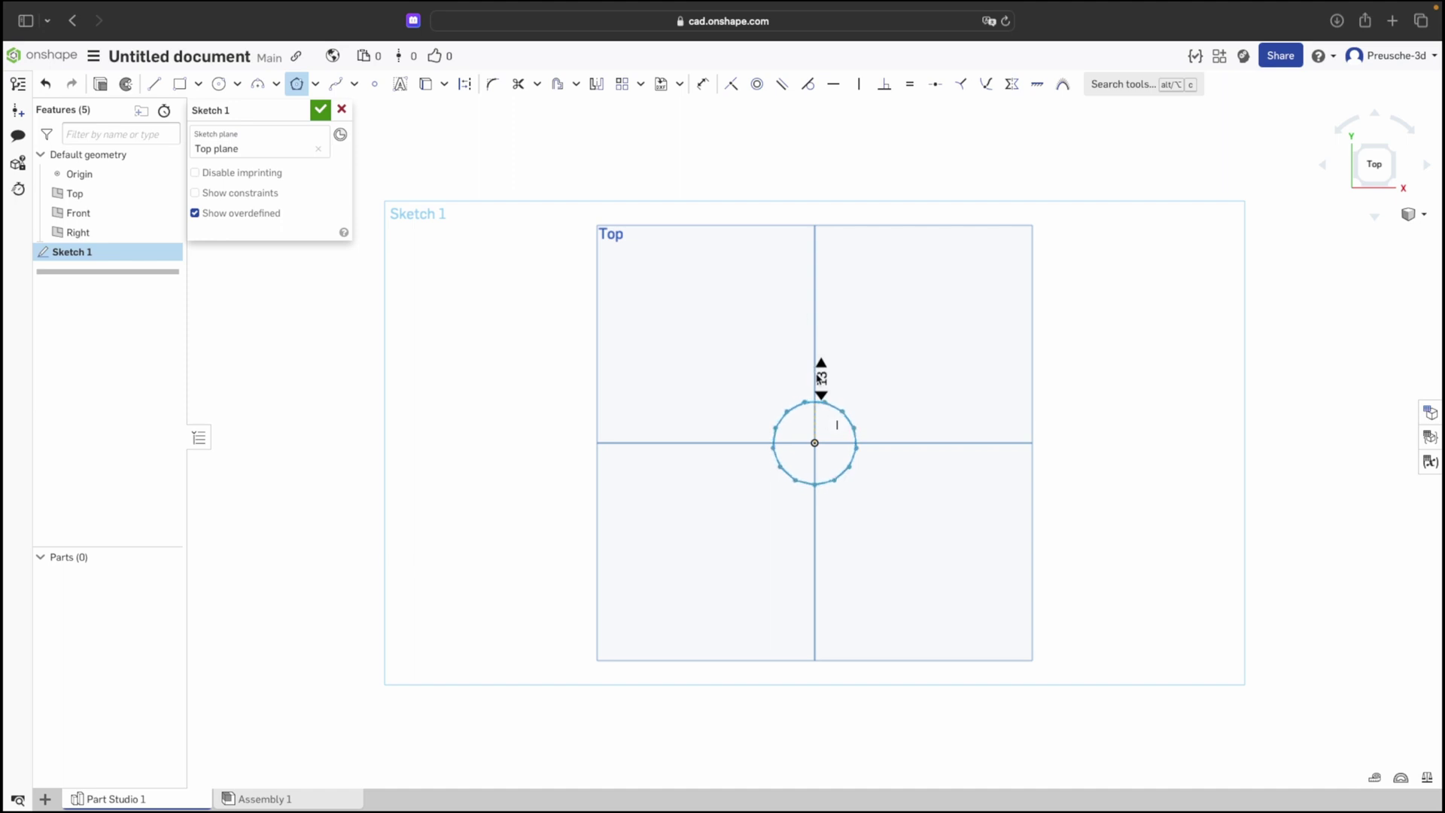
left_click(821, 394)
left_click(821, 394)
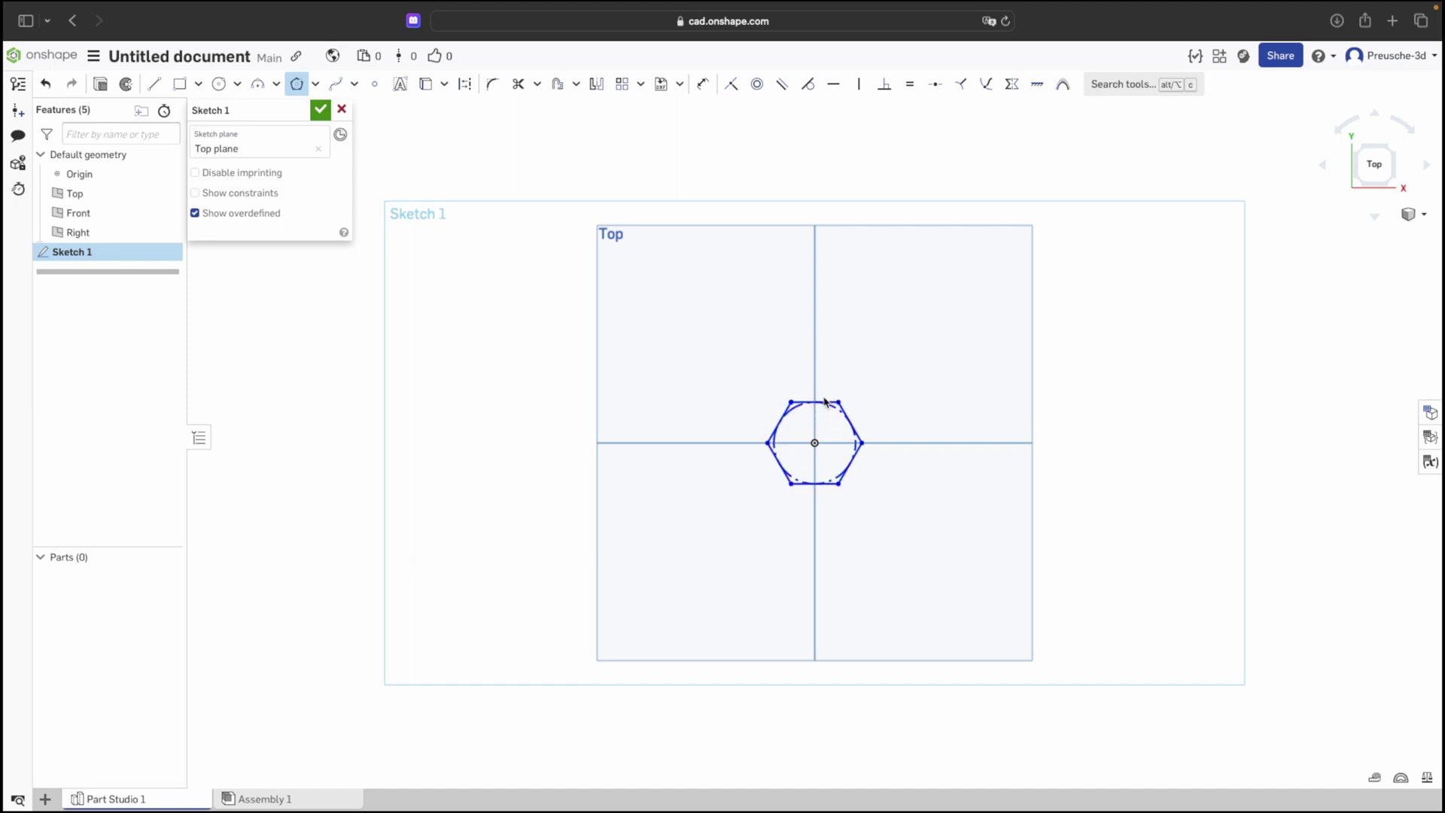
left_click(825, 401)
left_click(702, 84)
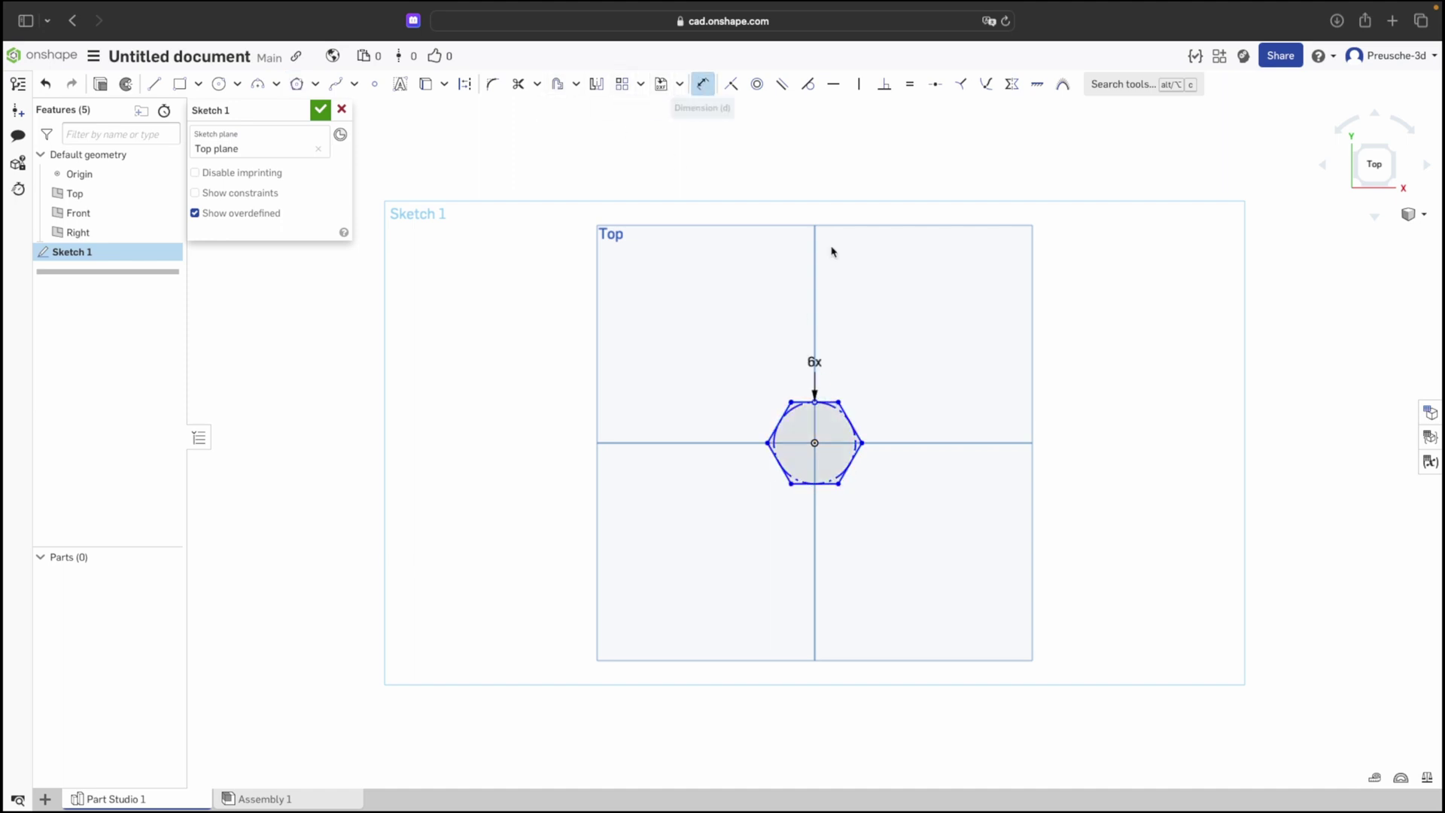
left_click(829, 404)
left_click(819, 484)
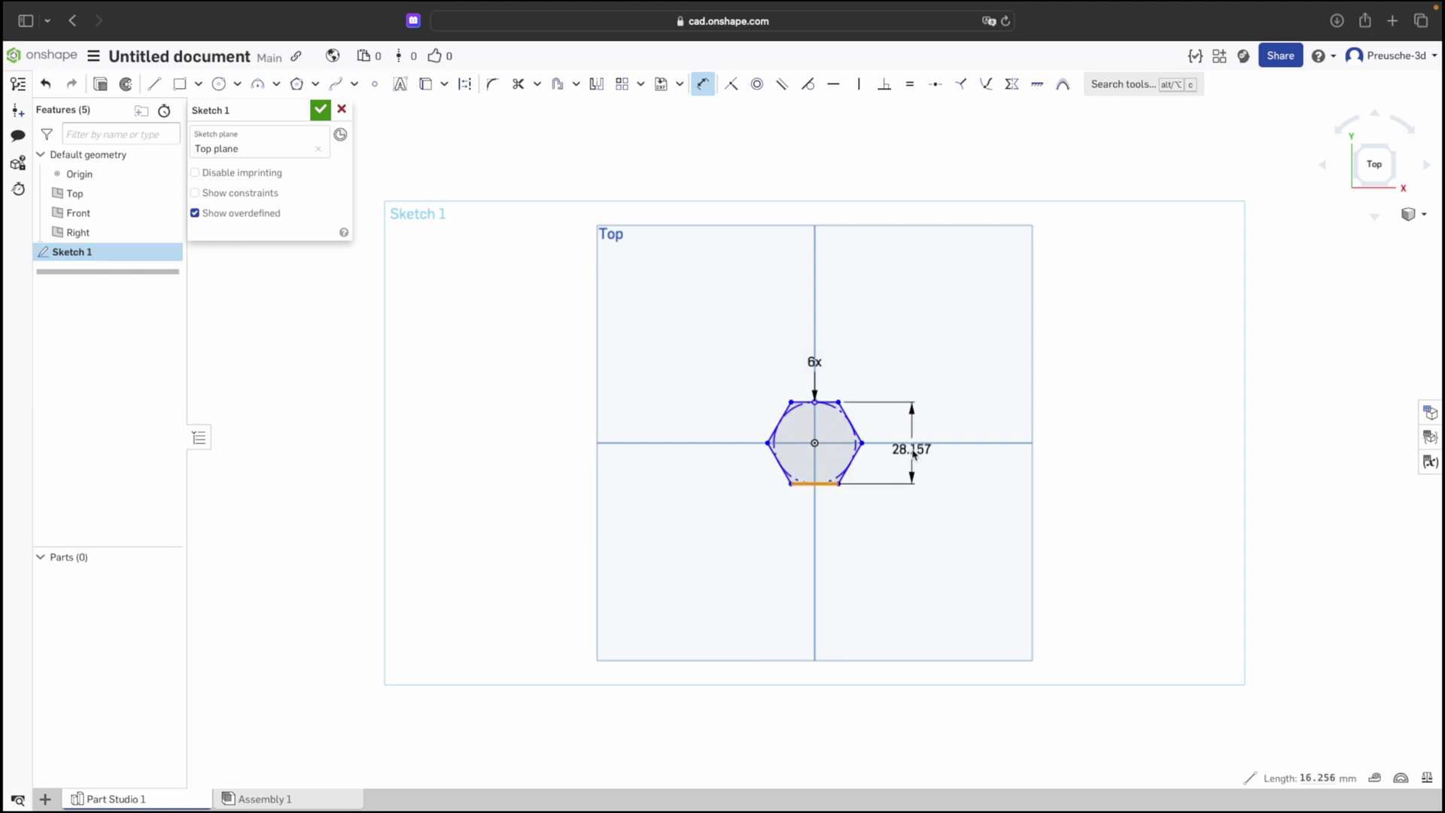
left_click(910, 449)
type("15")
key("Return")
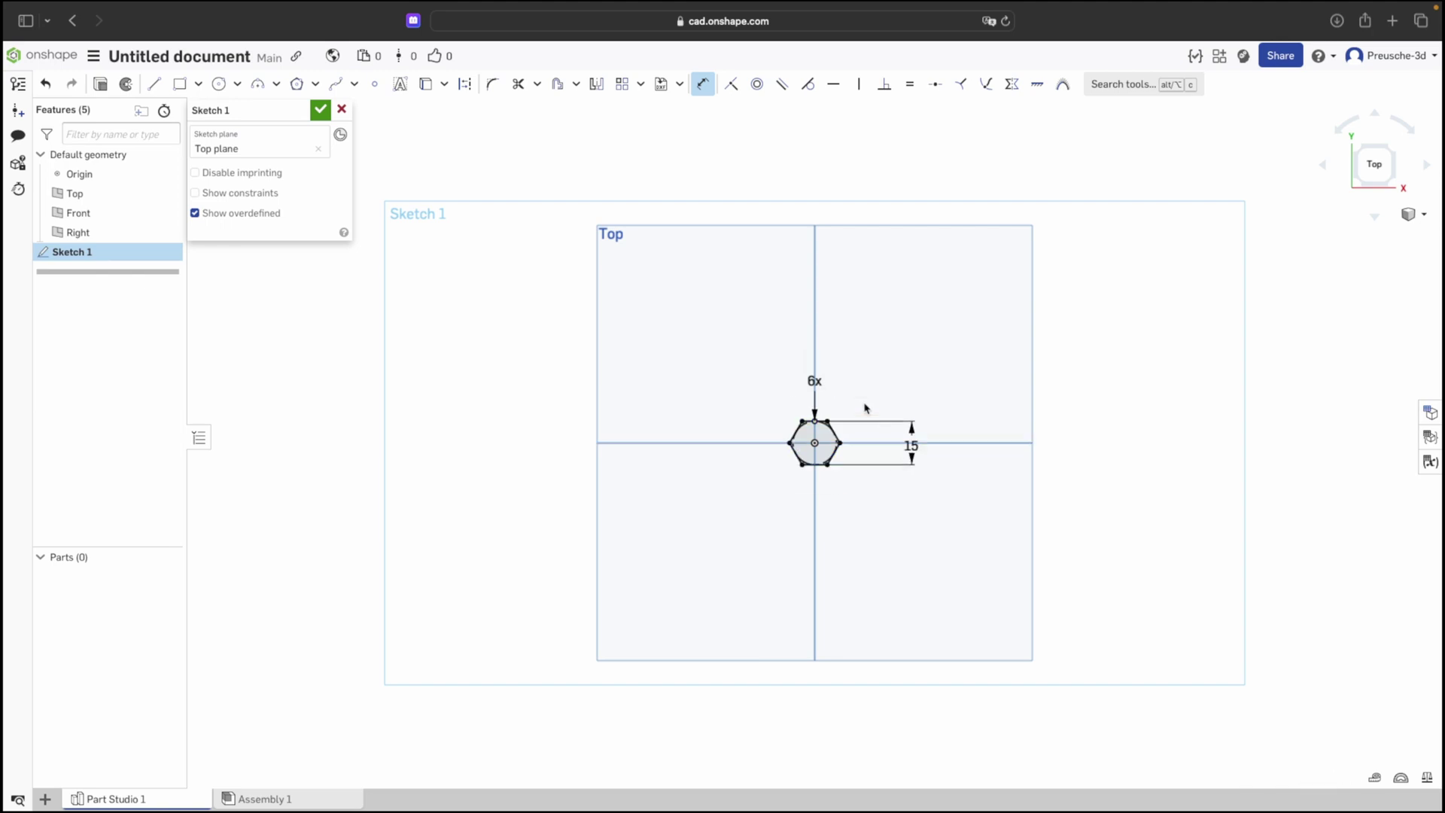
scroll(864, 407, "up", 5)
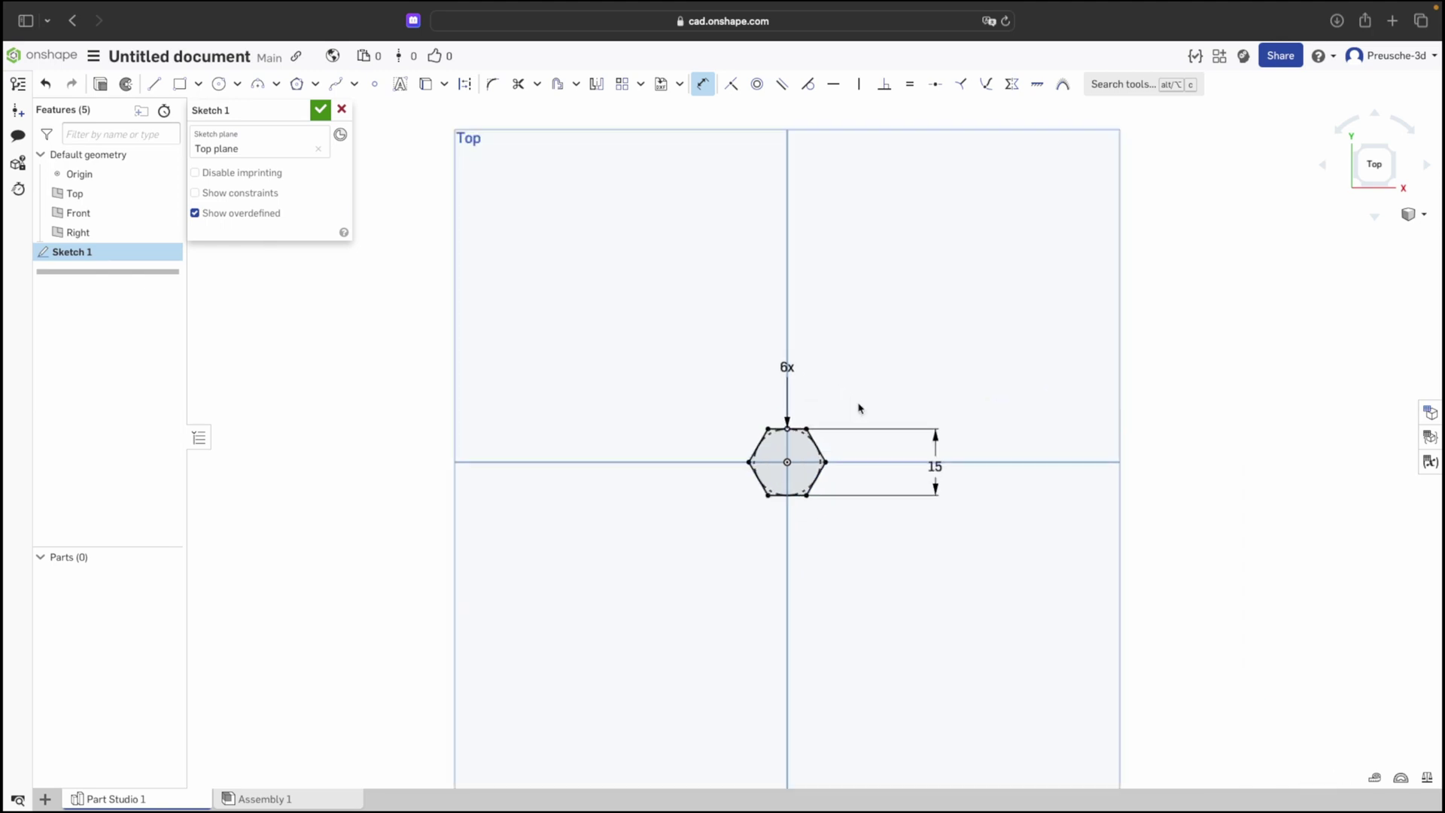
- Add a Ø6 circle at the origin and finish the nut sketch
left_click(219, 84)
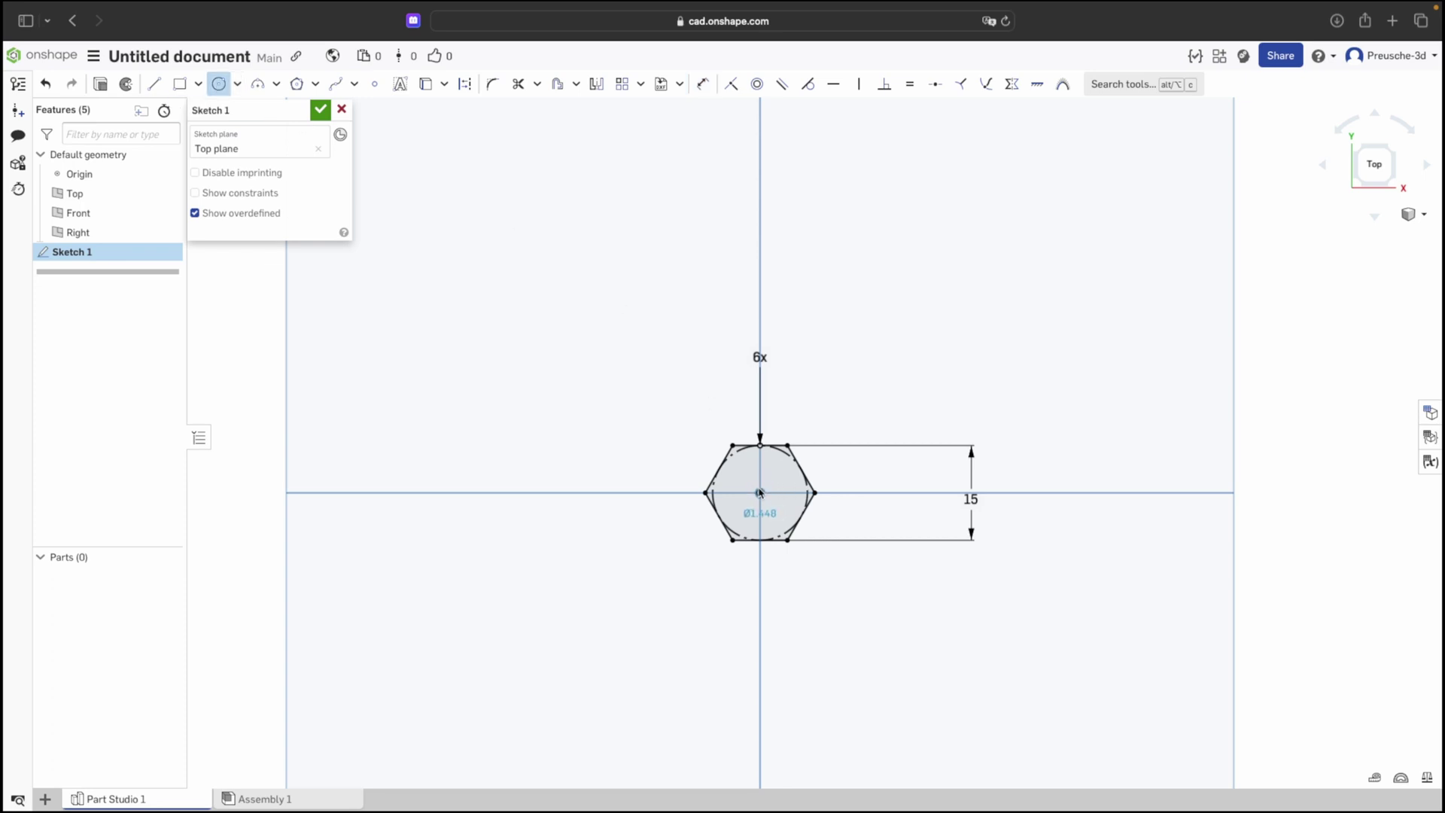
left_click(782, 492)
type("6")
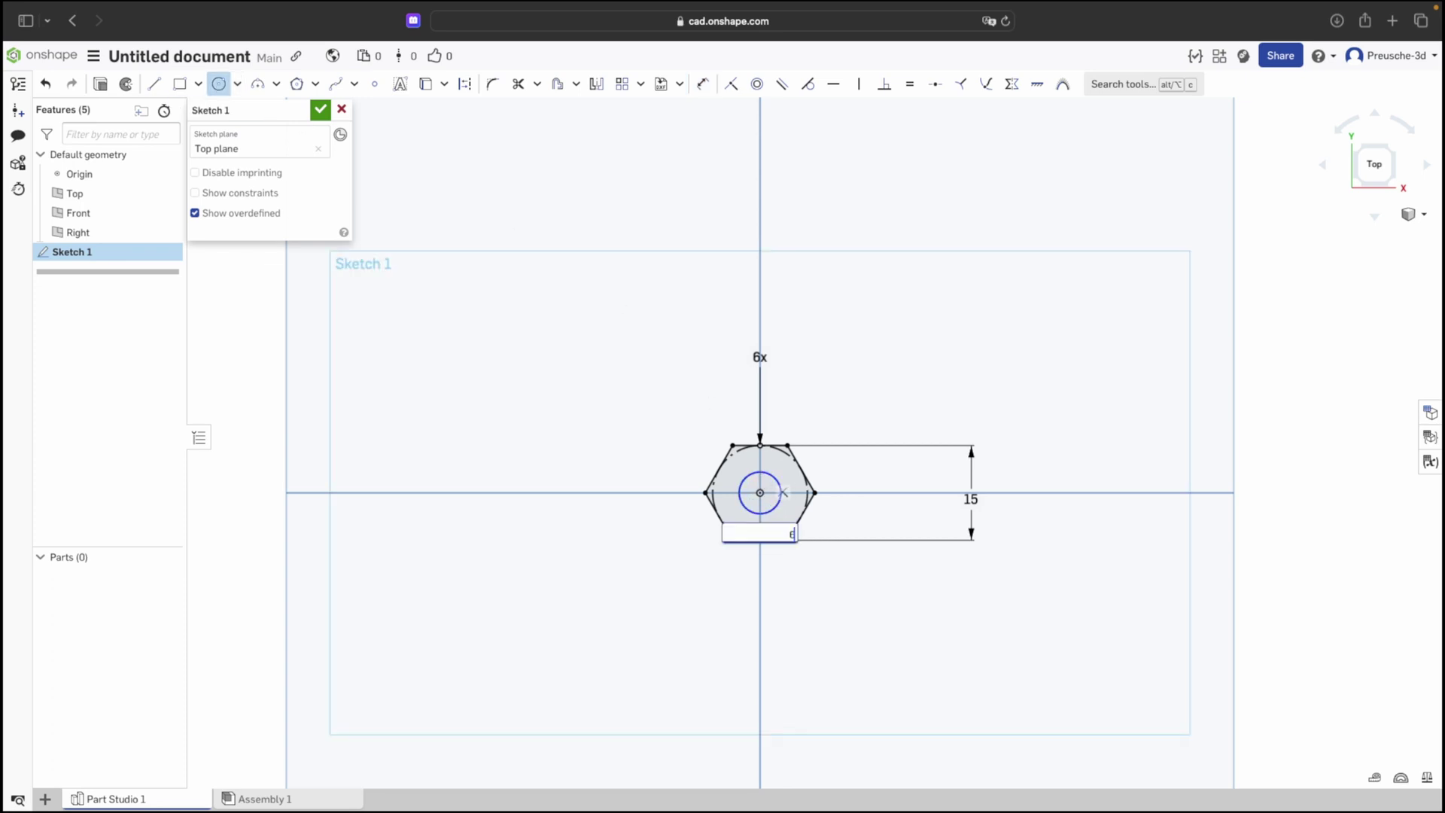
key("Return")
left_click(320, 109)
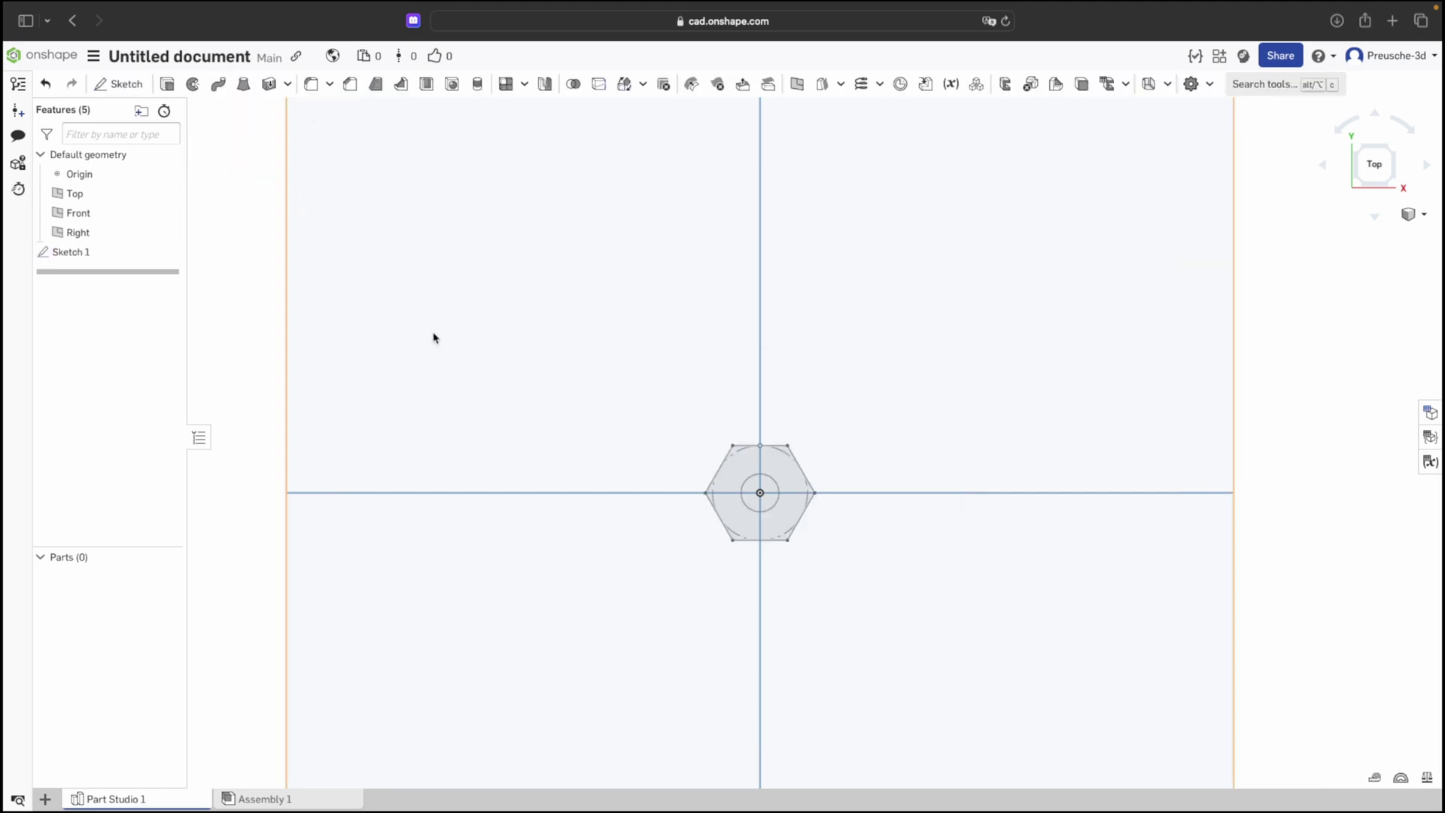
- Extrude the hexagon region into the nut body, then re-edit Extrude 1's depth
left_click(167, 84)
left_click(764, 504)
left_click(306, 234)
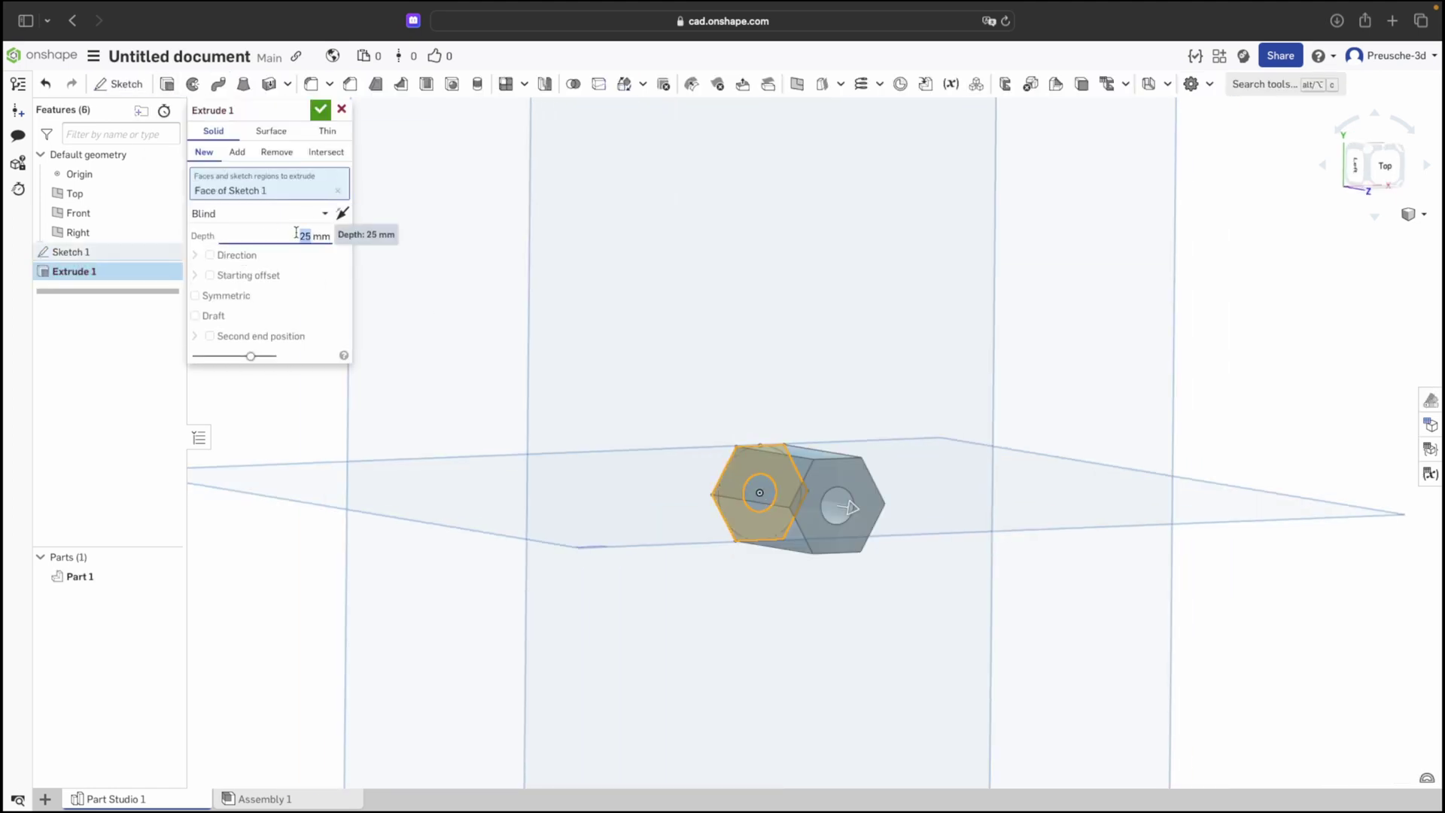
type("5")
key("Return")
right_click_drag(670, 452, 187, 275)
double_click(73, 271)
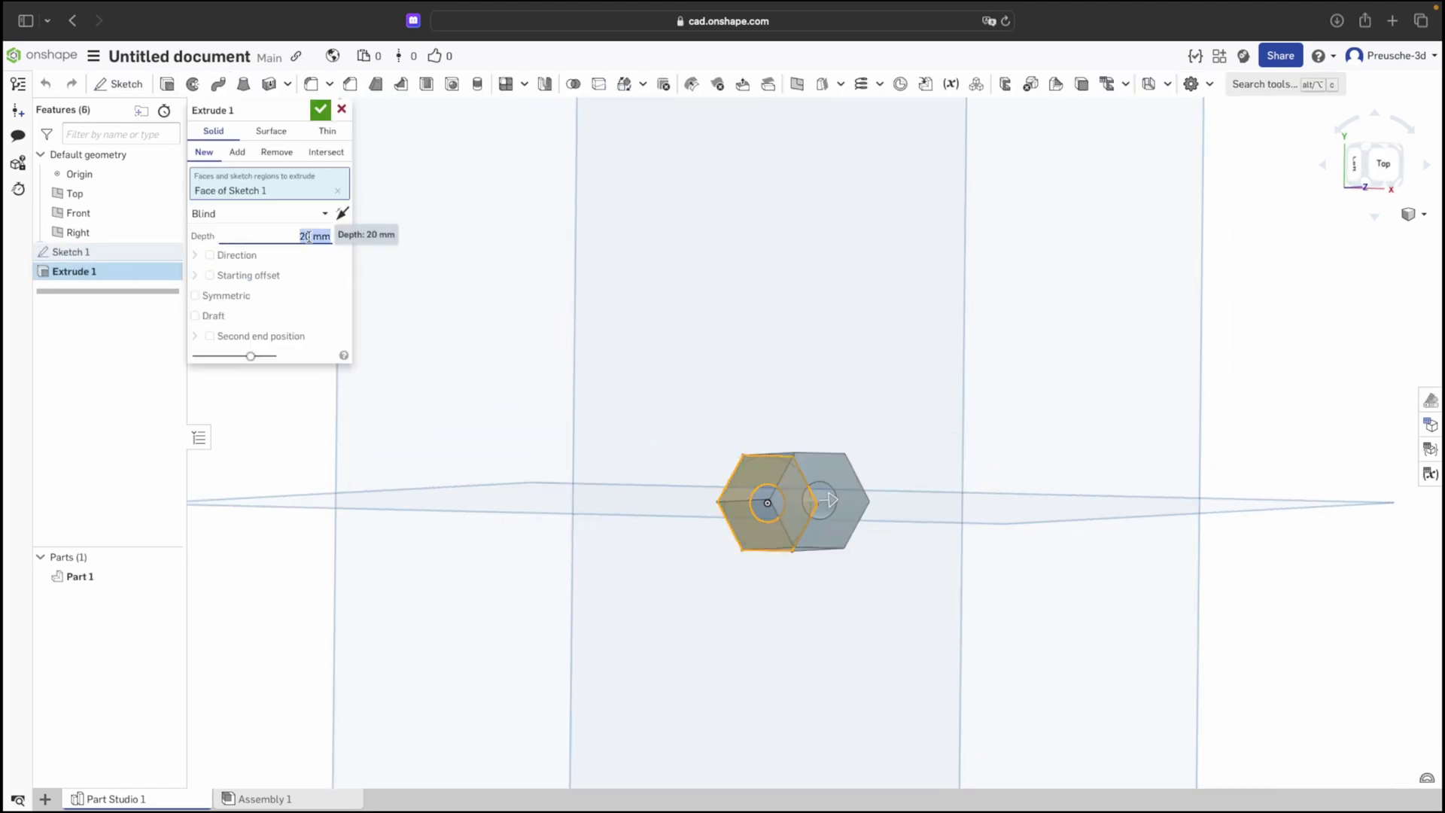
type("15")
key("Return")
right_click_drag(316, 248, 484, 374)
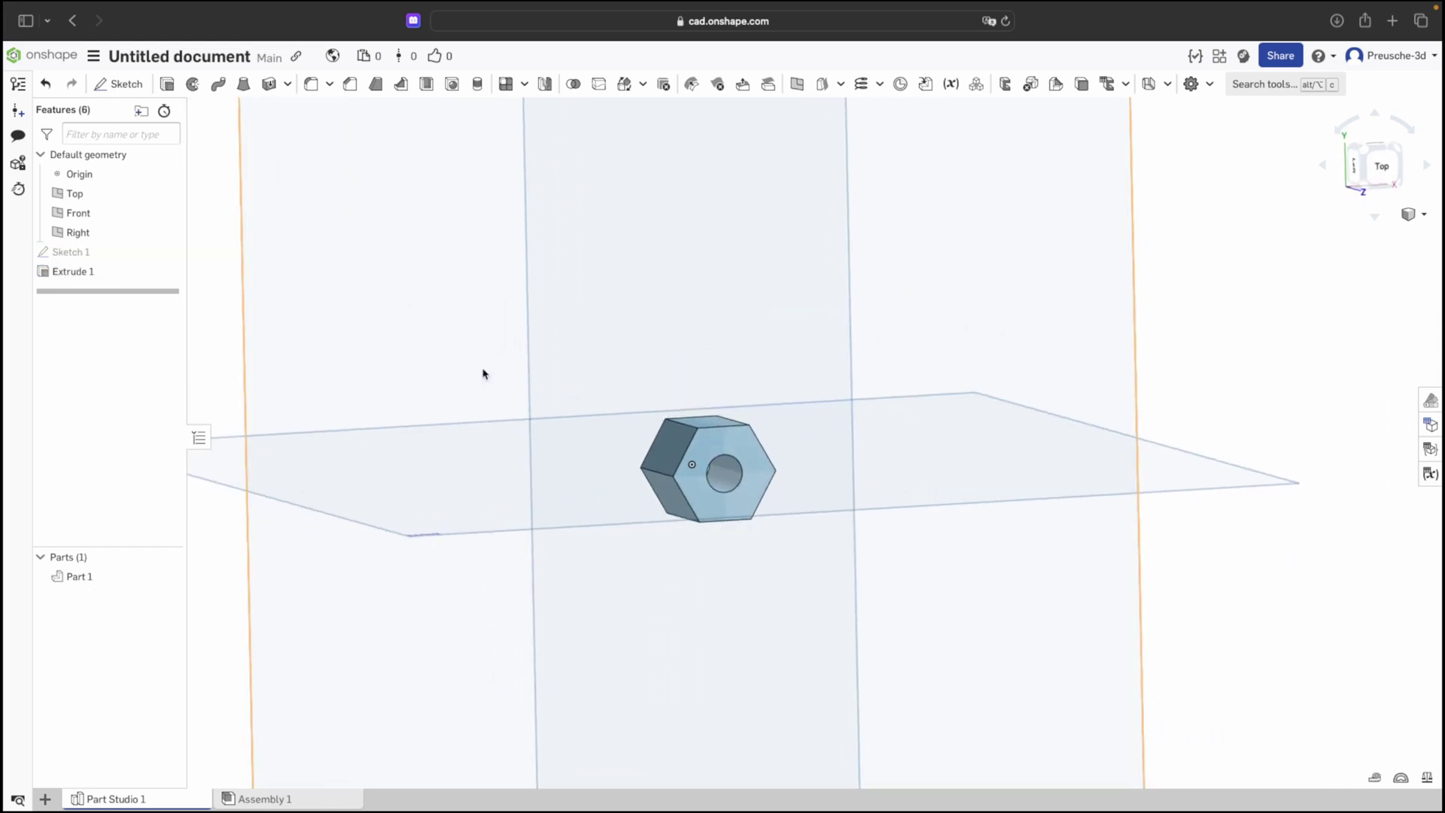
left_click(1211, 90)
- Thread the nut's hole with a fully threaded ISO Standard M6-1 internal thread
left_click(1228, 134)
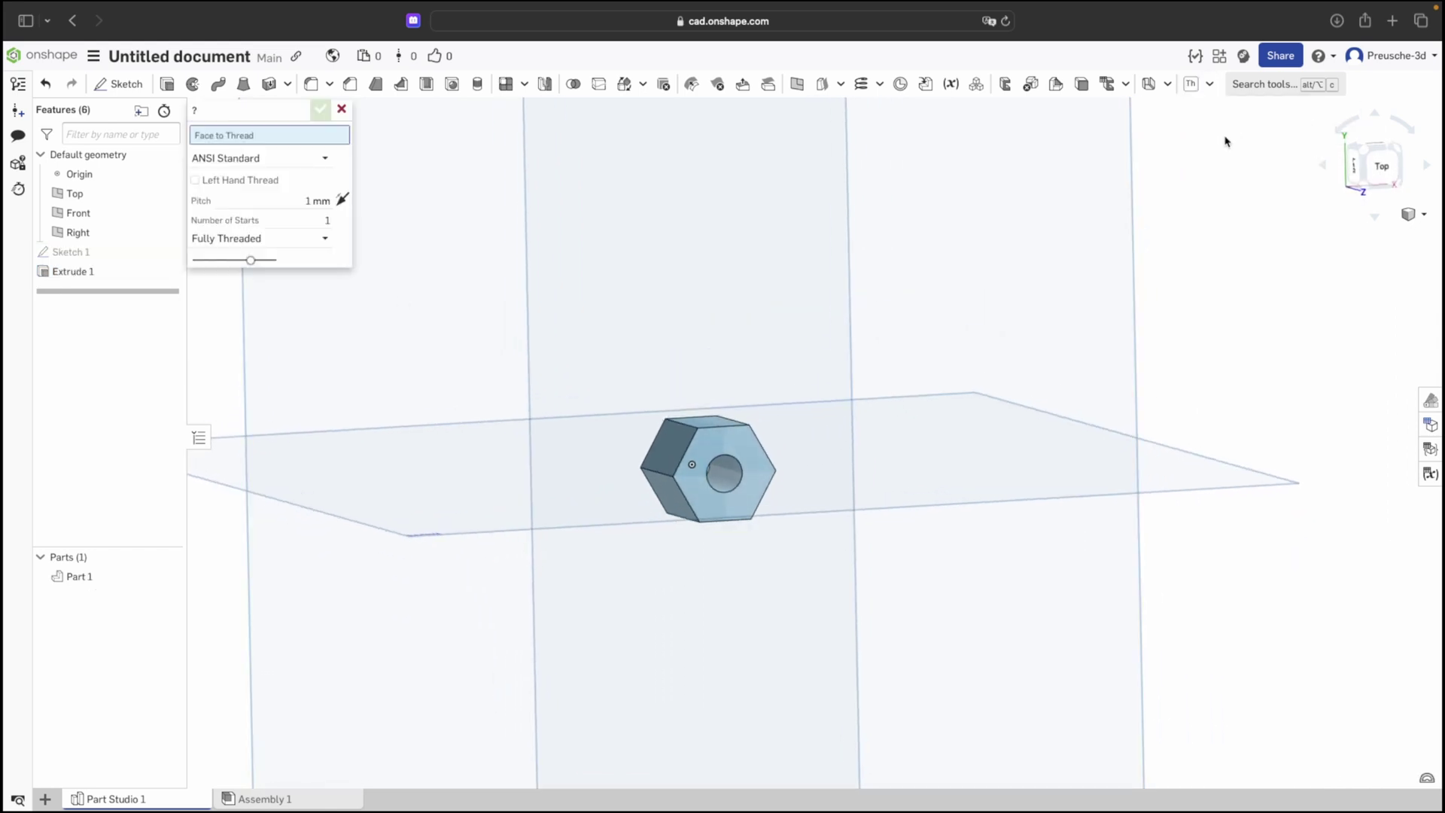
left_click(734, 479)
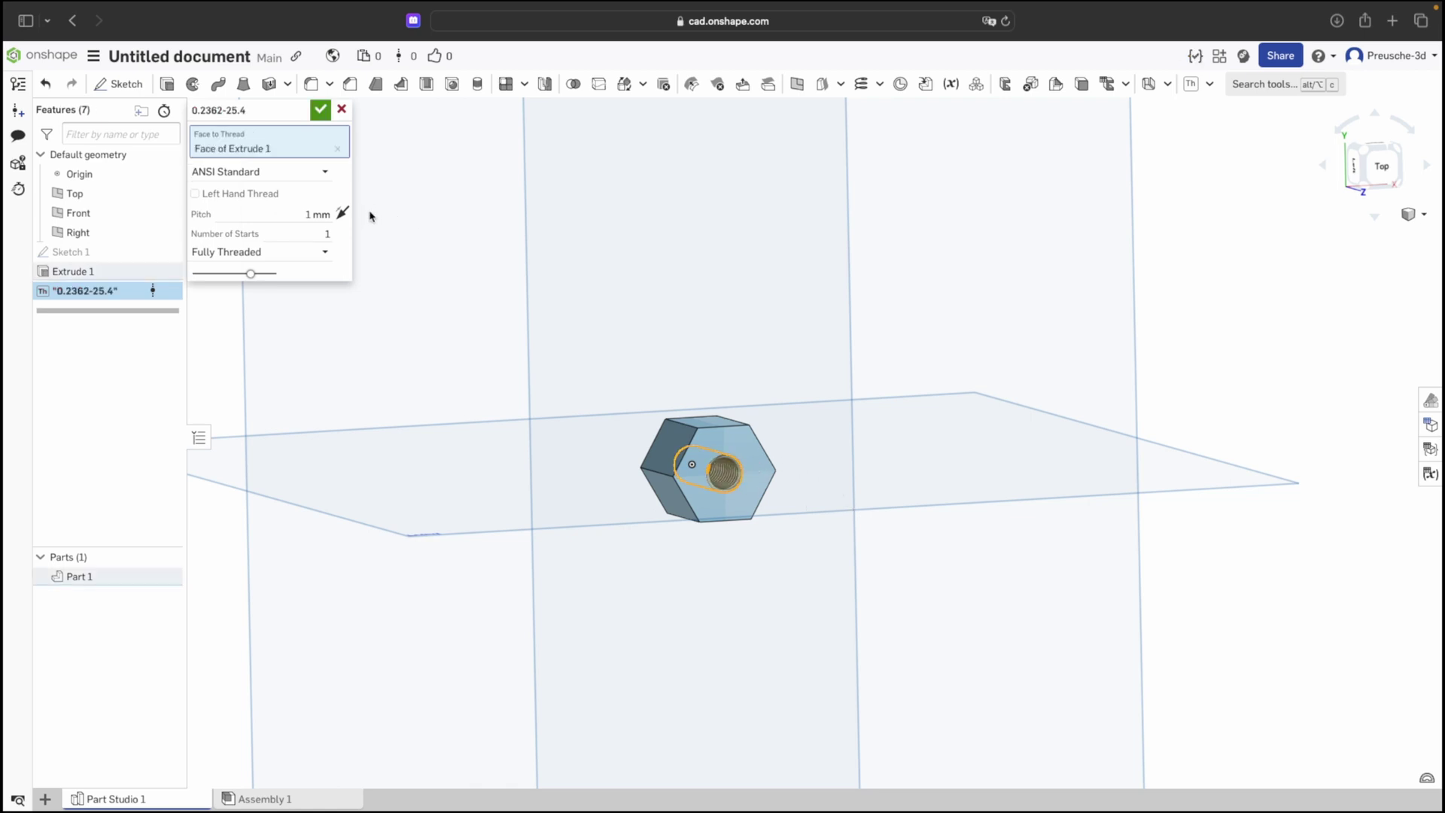
left_click(326, 176)
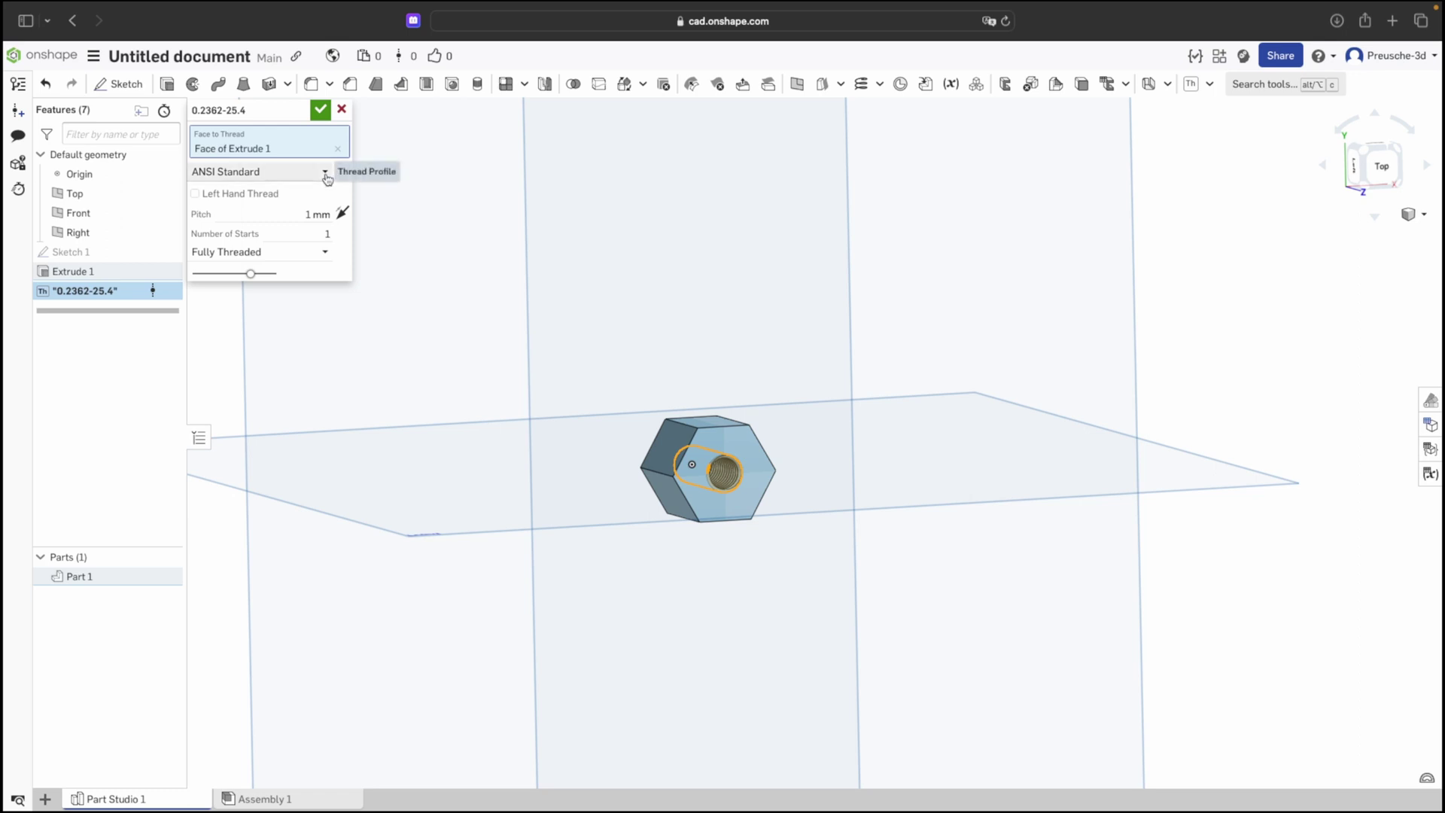
left_click(270, 254)
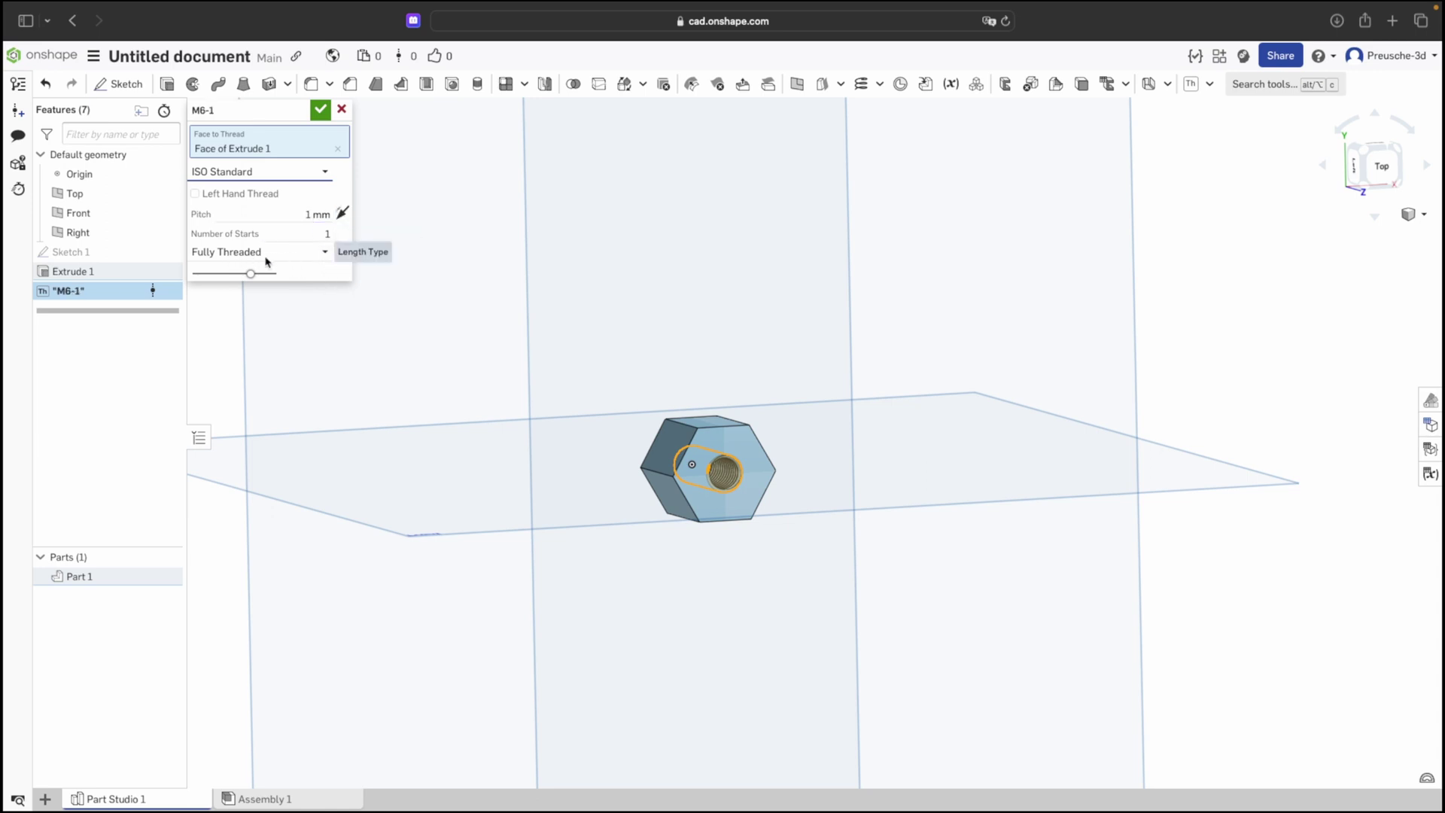
scroll(843, 414, "up", 4)
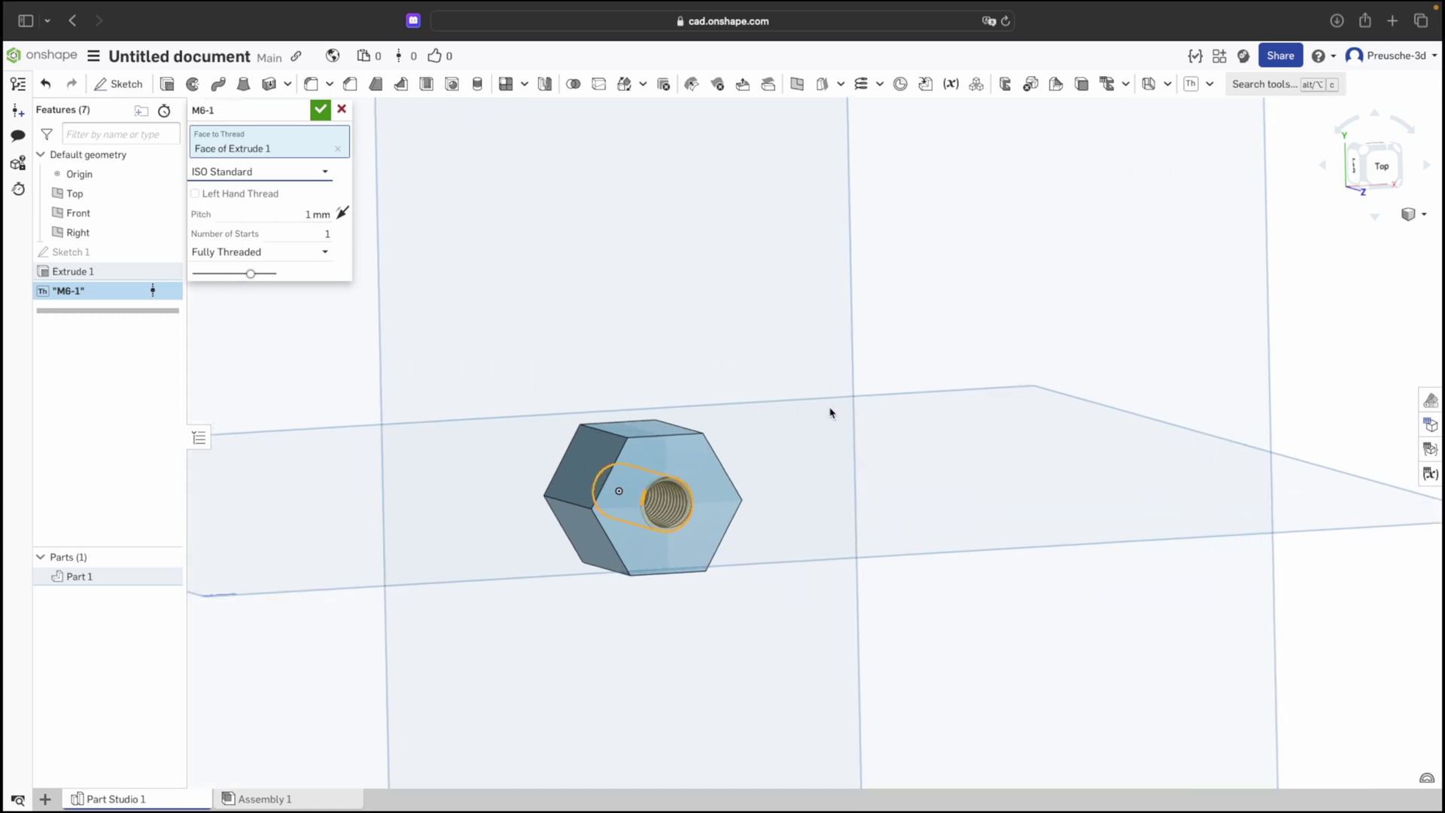
left_click(321, 110)
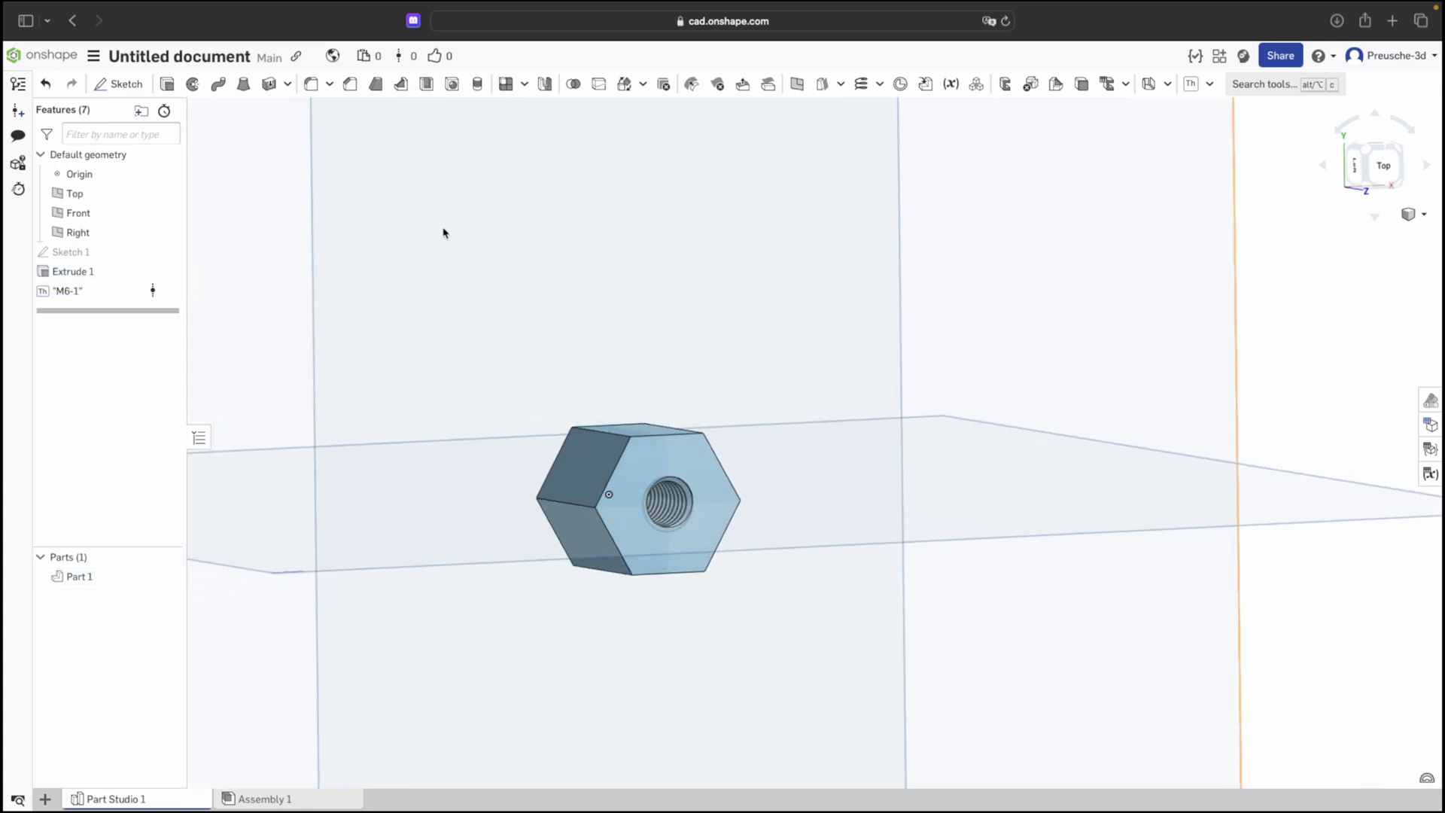
right_click_drag(444, 232, 769, 462)
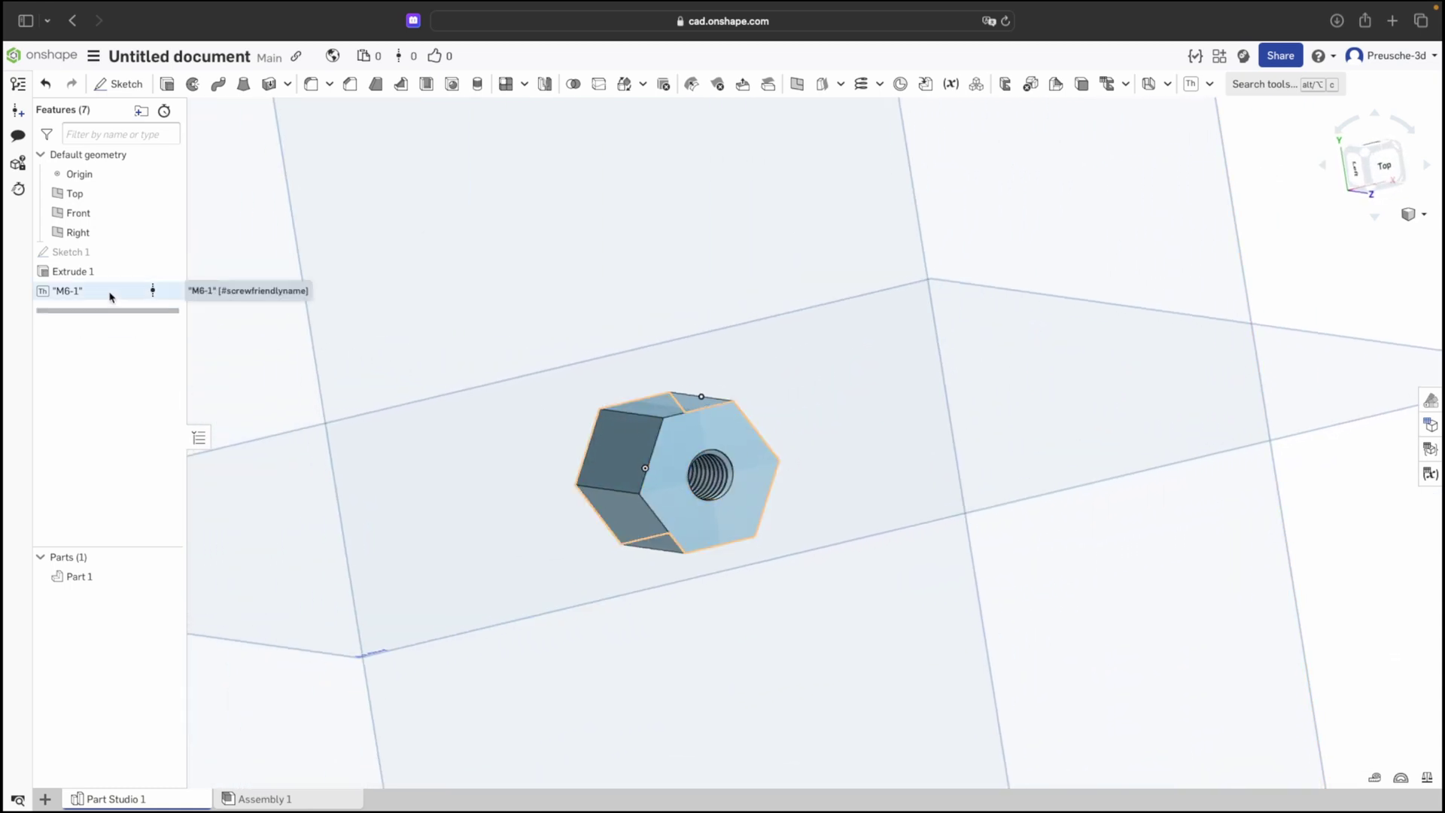
- Change the nut's centre hole diameter in Sketch 1 from Ø6 to Ø6.2 mm
double_click(116, 252)
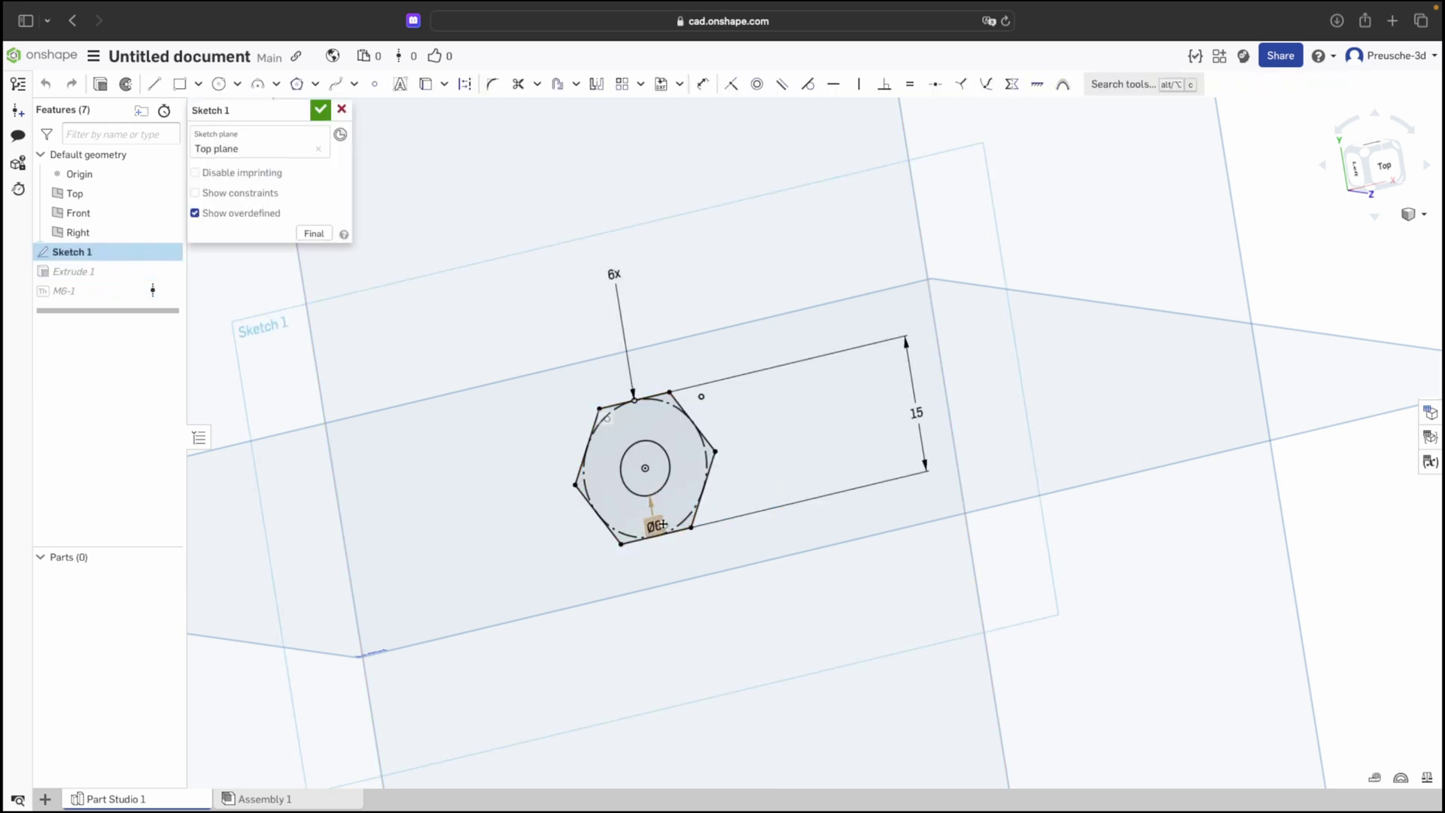
double_click(654, 525)
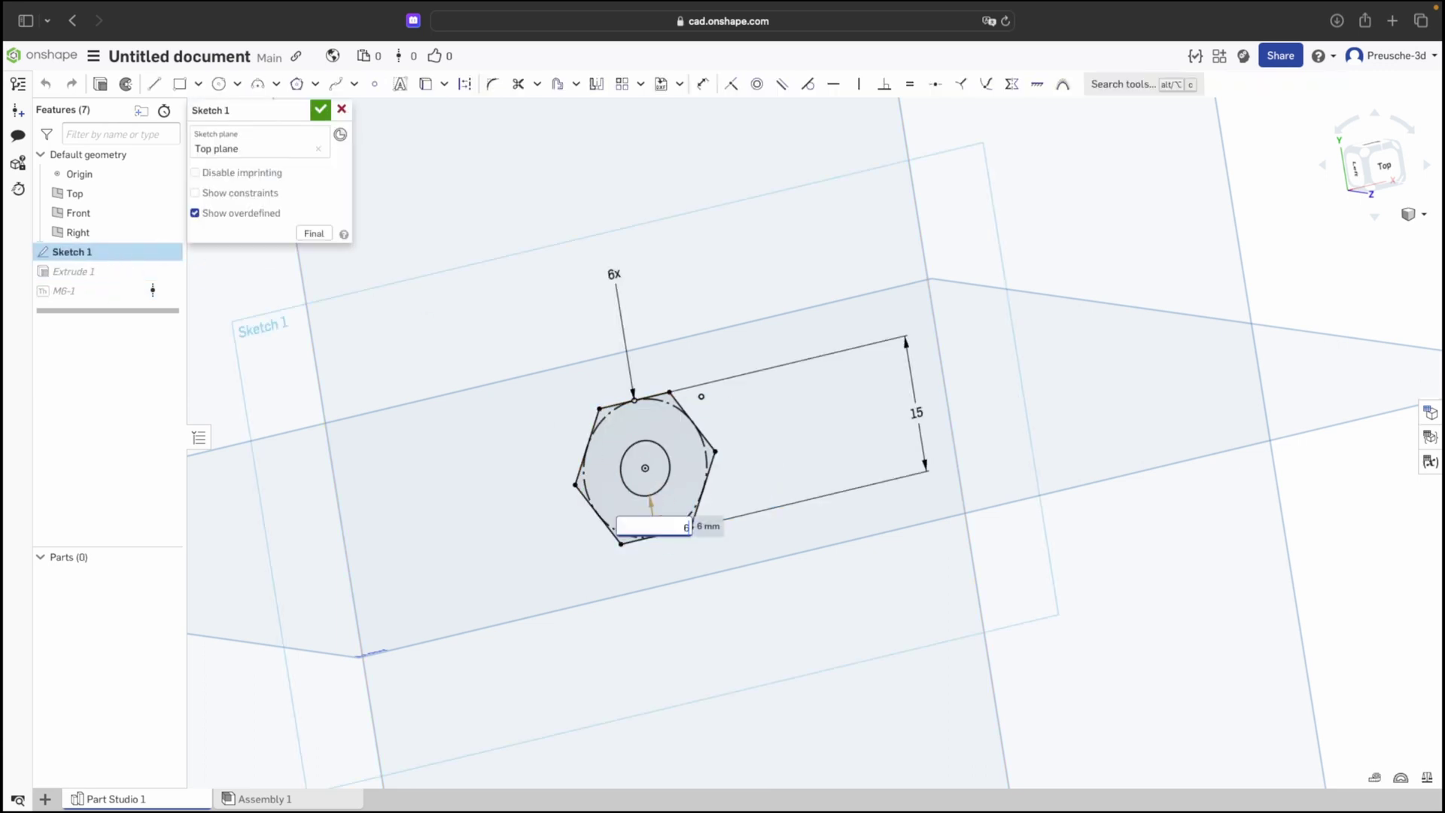
type(".2")
key("Return")
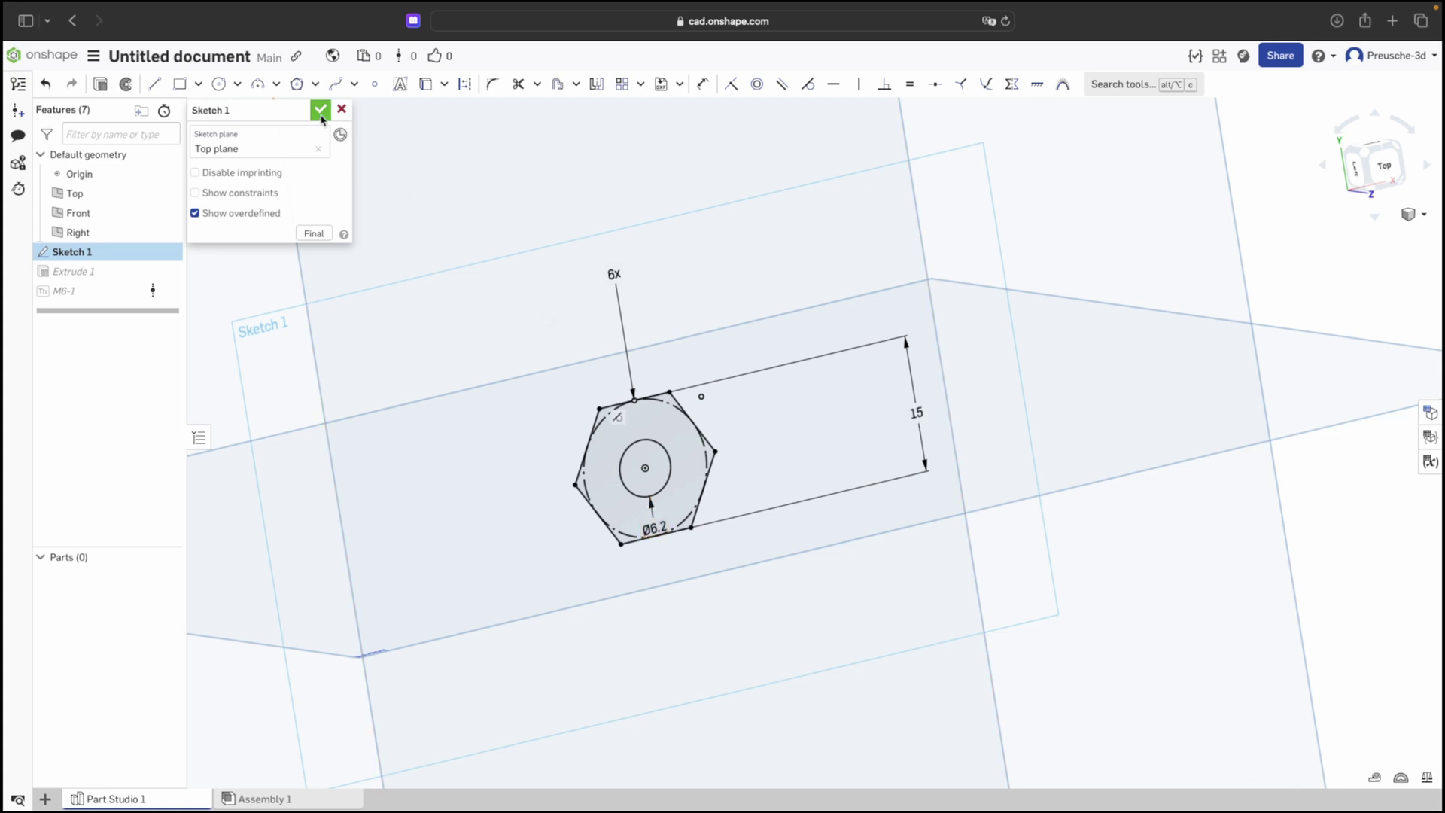
left_click(320, 109)
mouse_move(600, 423)
right_mouse_down()
mouse_move(565, 438)
mouse_move(577, 431)
right_mouse_up()
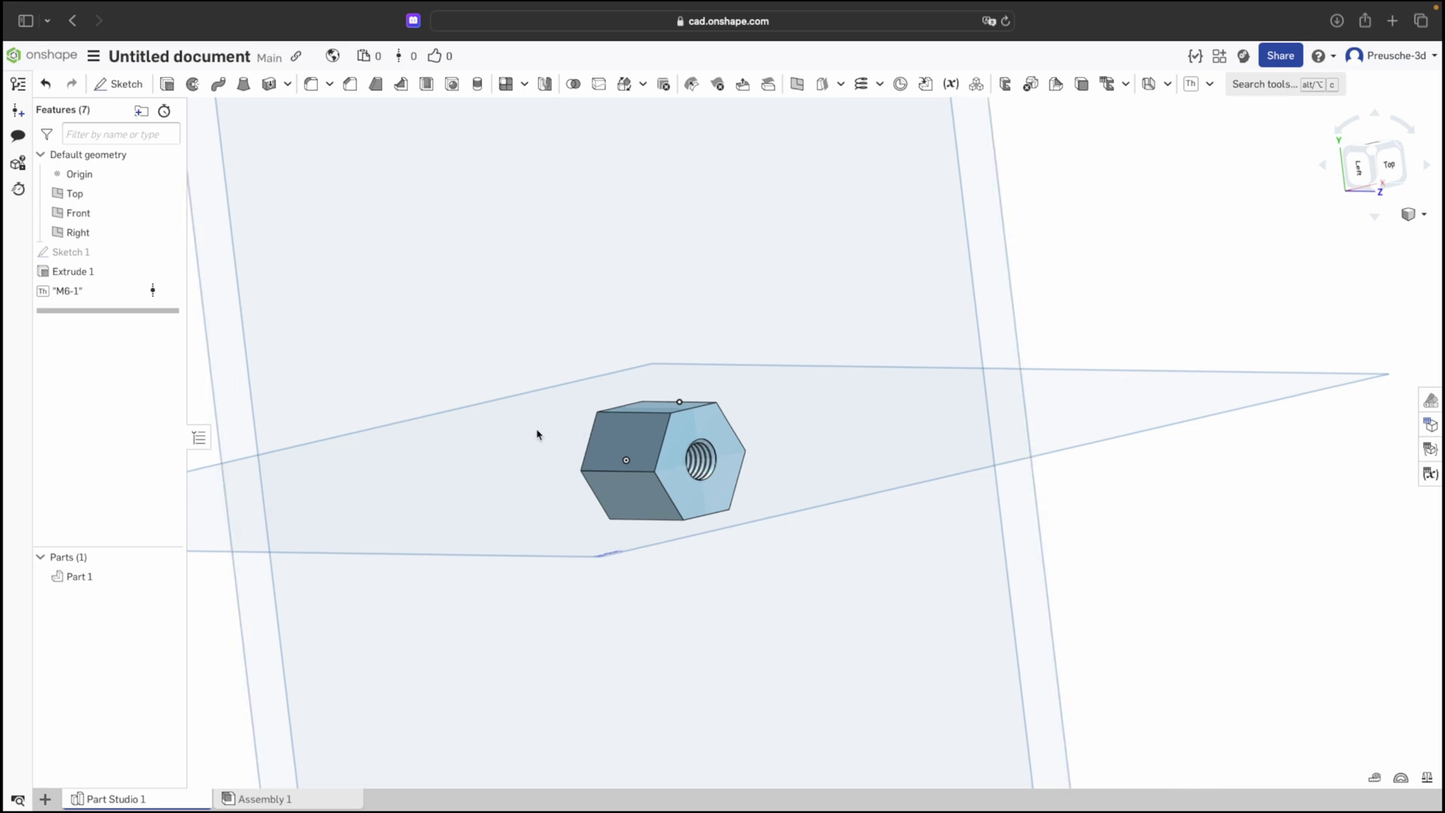
middle_click_drag(535, 432, 595, 415)
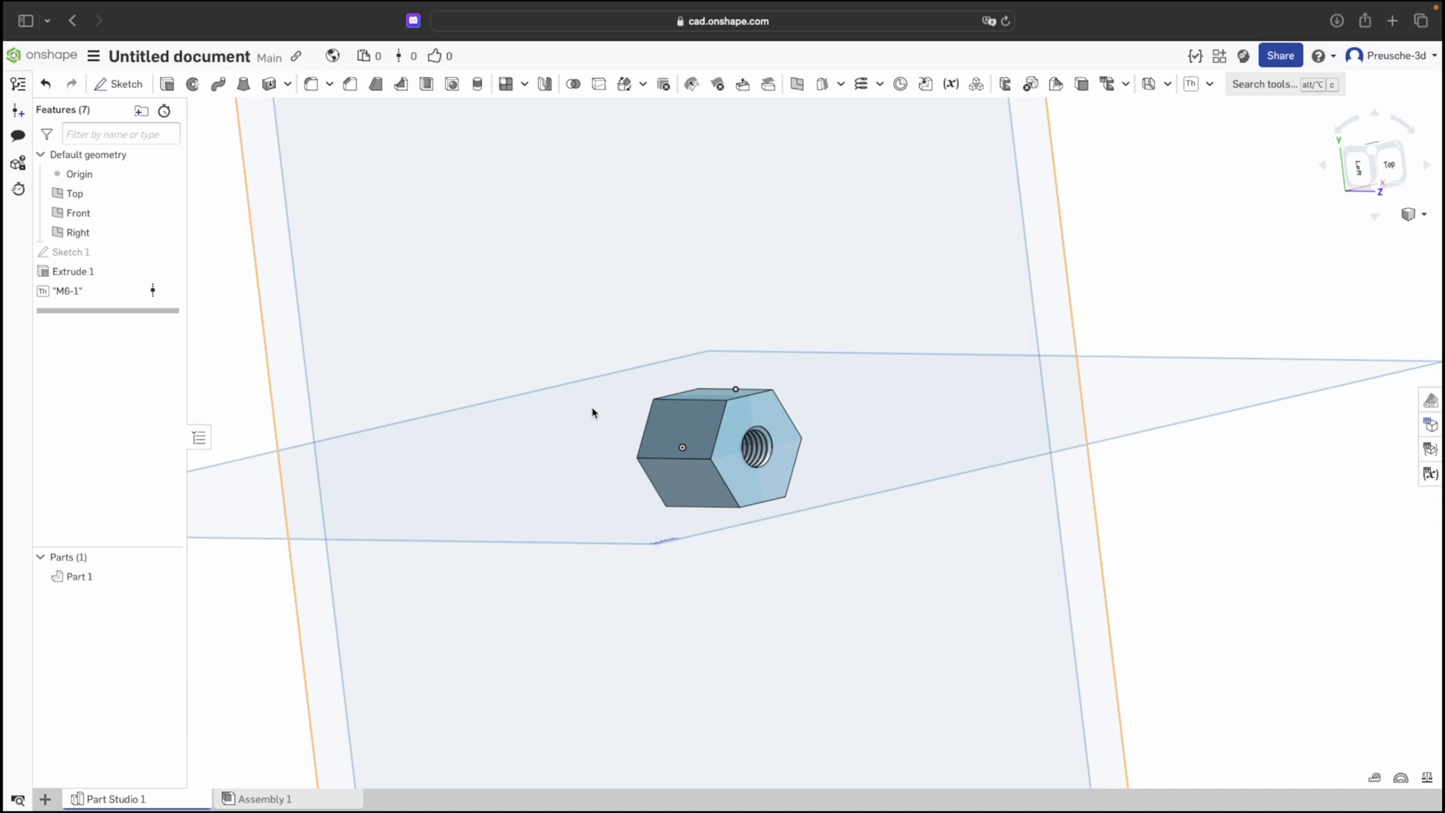